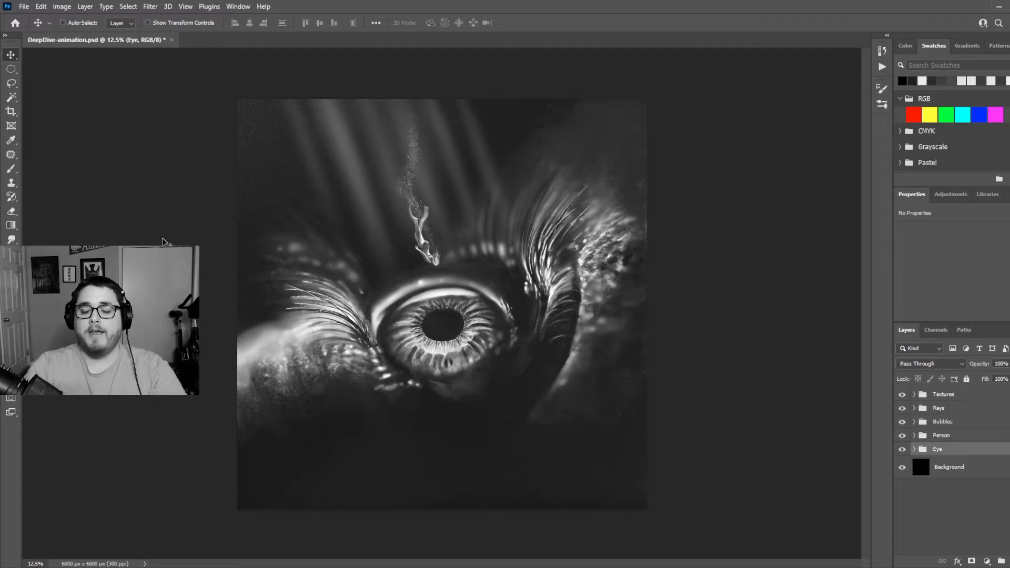
# Enlarge the layer list by collapsing the properties area, and collapse the Bubbles, Person and Eye groups
pyautogui.click(1005, 195)
pyautogui.click(989, 439)
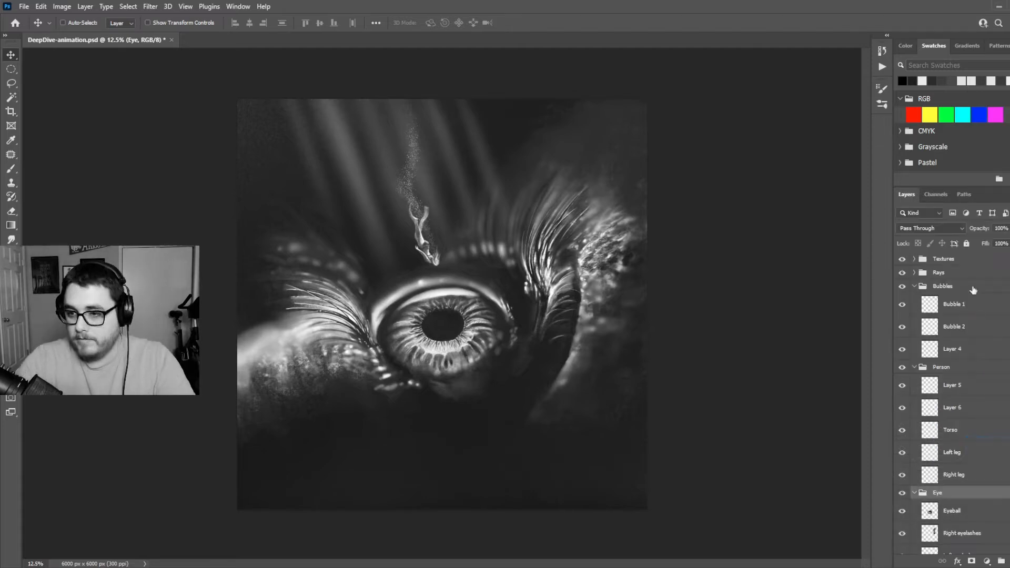
pyautogui.click(914, 286)
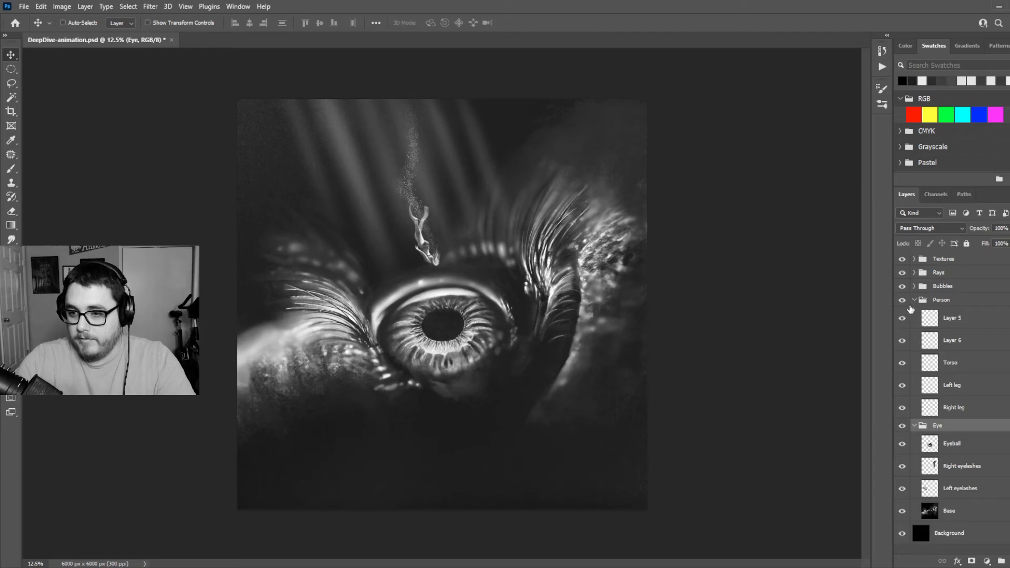
pyautogui.click(914, 299)
pyautogui.click(915, 314)
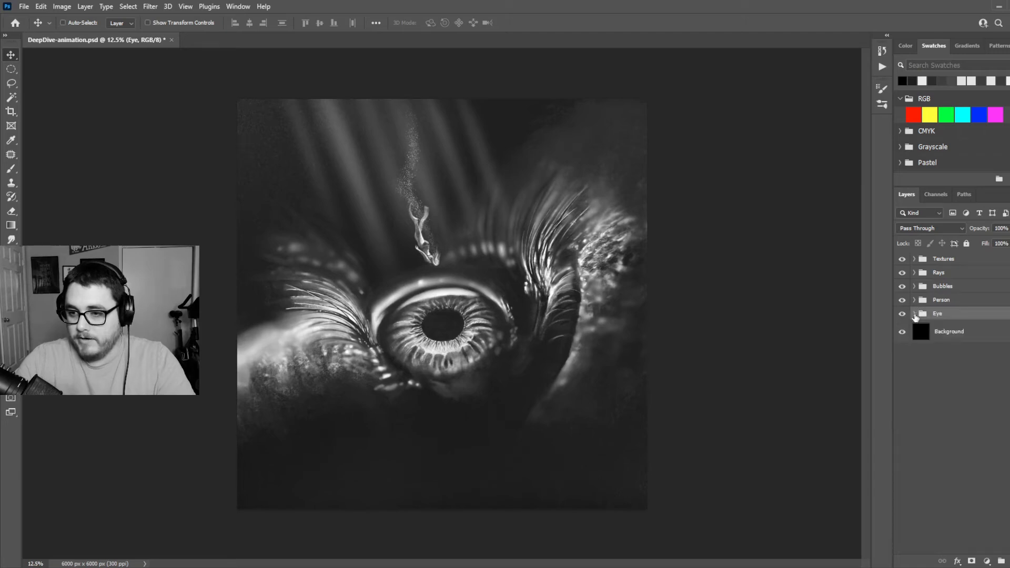
# Expand the Eye group and briefly hide and reshow the whole group and its Eyeball layer
pyautogui.click(915, 314)
pyautogui.click(902, 314)
pyautogui.click(902, 314)
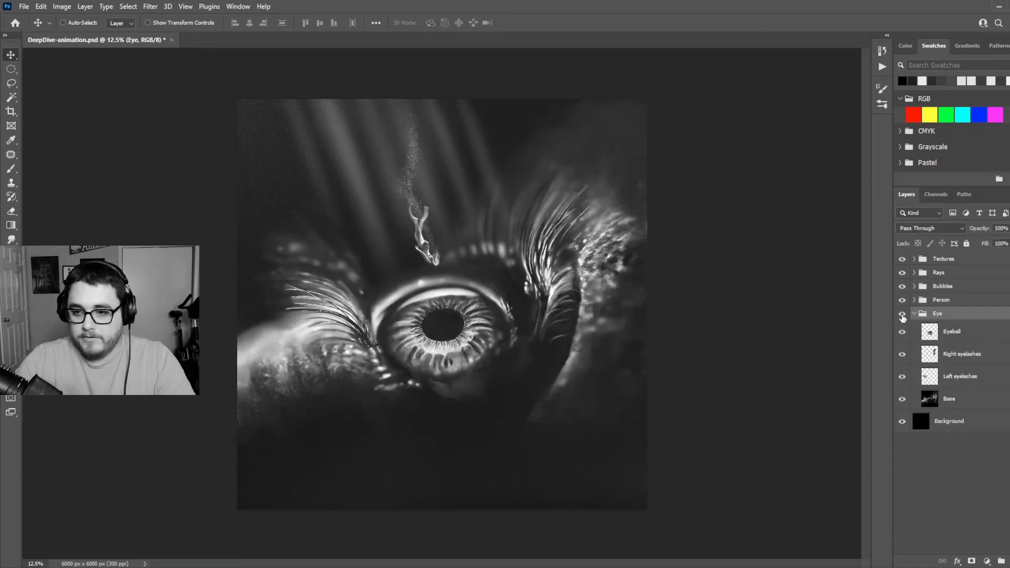
pyautogui.click(901, 332)
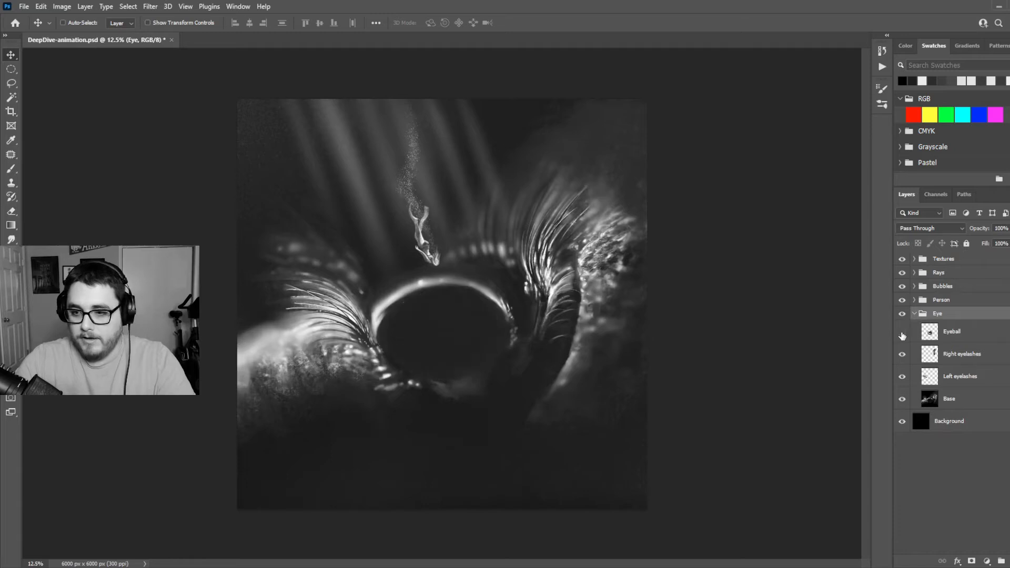
pyautogui.click(902, 333)
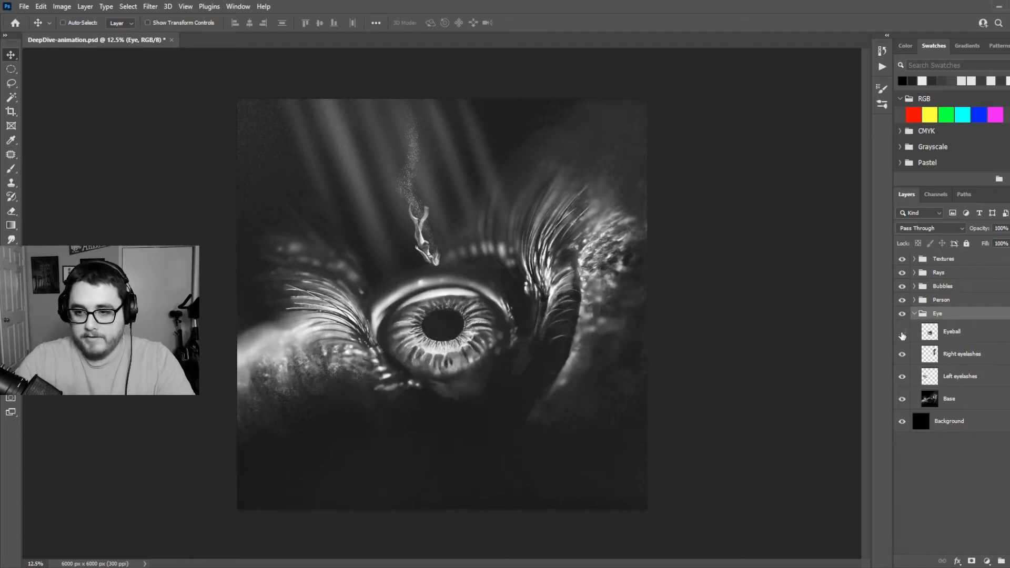
# Hide the Eyeball and Base layers, toggle the Right and Left eyelashes layers to inspect them in isolation, and show all Eye layers again
pyautogui.click(902, 333)
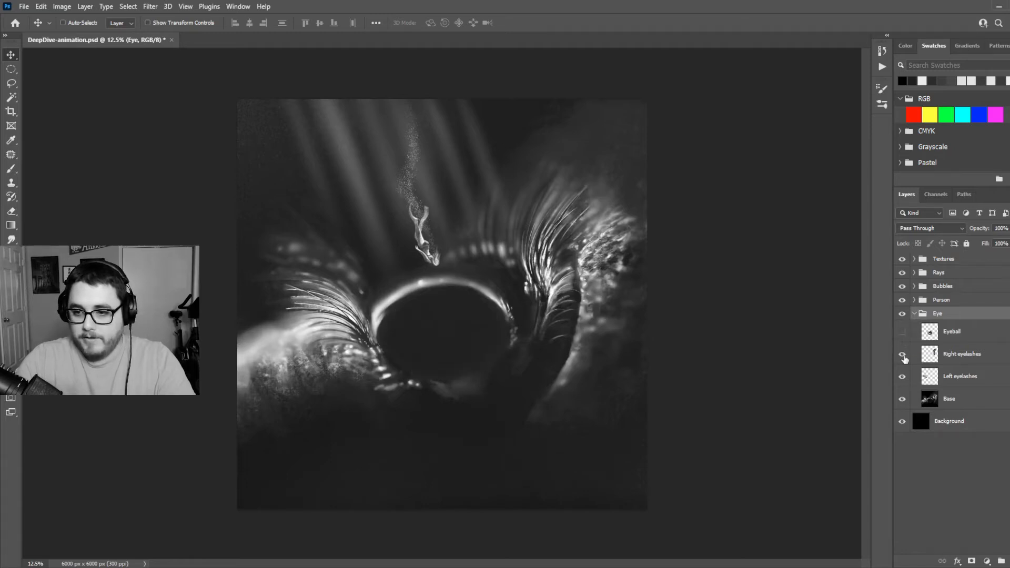
pyautogui.click(902, 399)
pyautogui.click(903, 356)
pyautogui.click(901, 356)
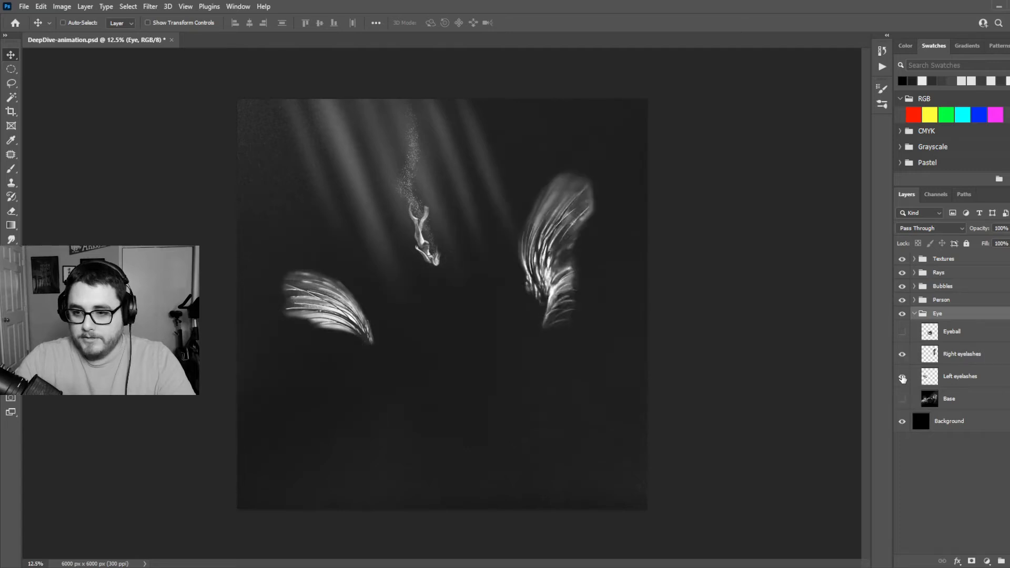
pyautogui.click(902, 376)
pyautogui.click(902, 376)
pyautogui.click(903, 358)
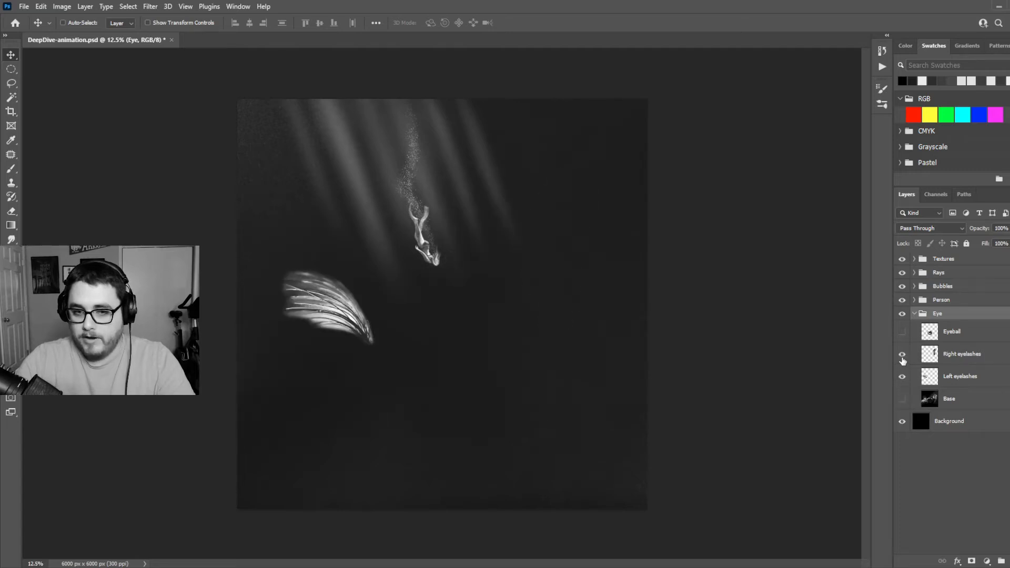
pyautogui.click(902, 354)
pyautogui.click(902, 332)
pyautogui.click(902, 399)
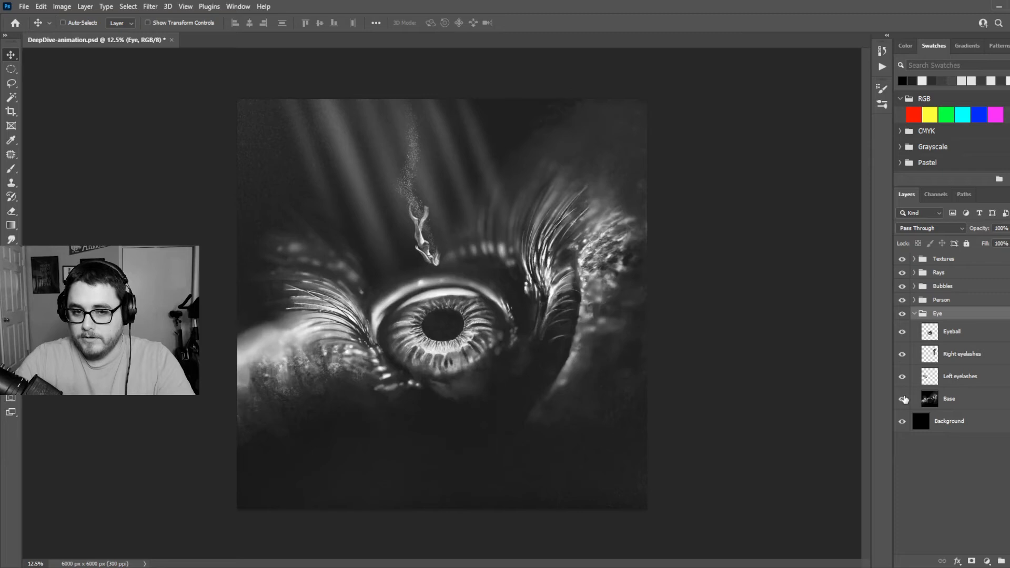
# Collapse the Eye group, expand the Person group, and briefly hide and reshow Layer 5
pyautogui.click(914, 313)
pyautogui.click(914, 299)
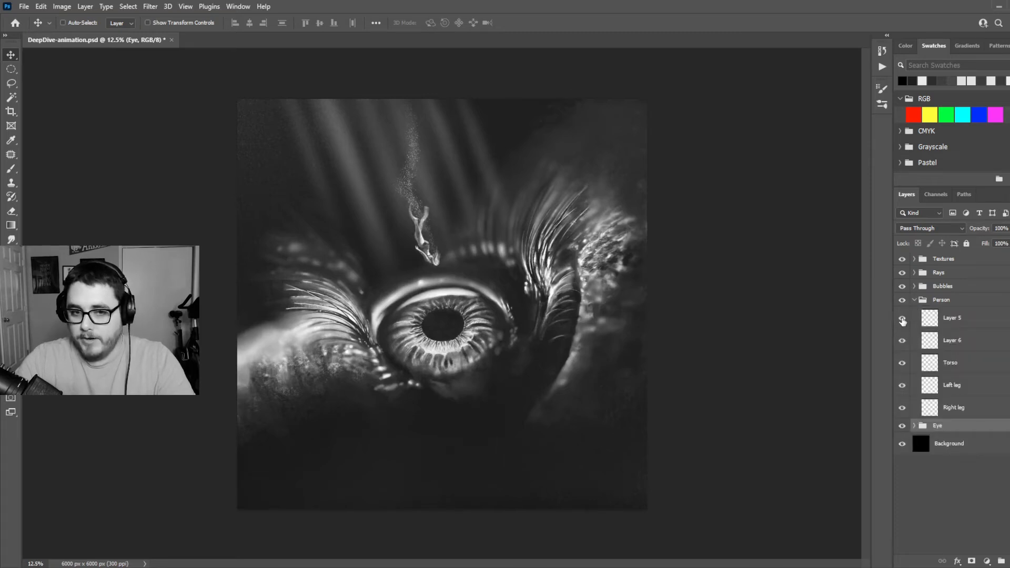
pyautogui.click(902, 319)
pyautogui.click(902, 318)
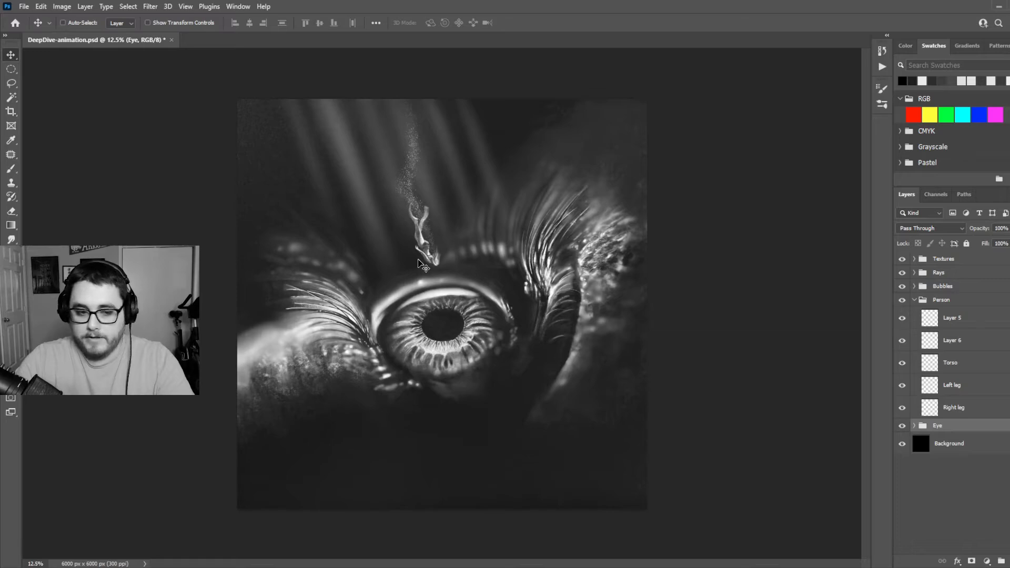
# Inspect the diver up close by hiding and reshowing the Torso, Layer 6 and Layer 5 layers in turn
pyautogui.press('z')
pyautogui.moveTo(424, 255); pyautogui.dragTo(586, 334)
pyautogui.click(902, 371)
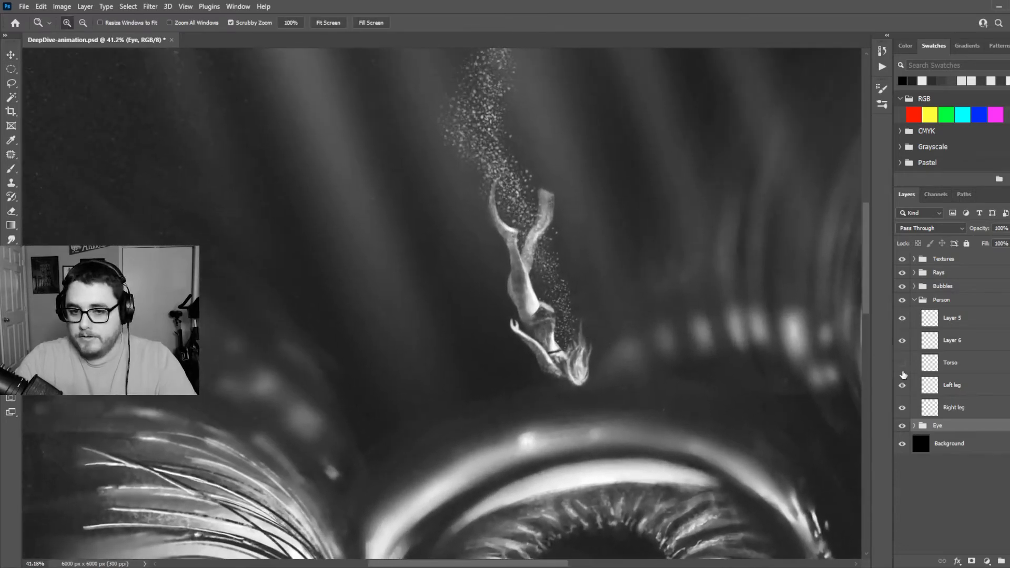
pyautogui.click(902, 371)
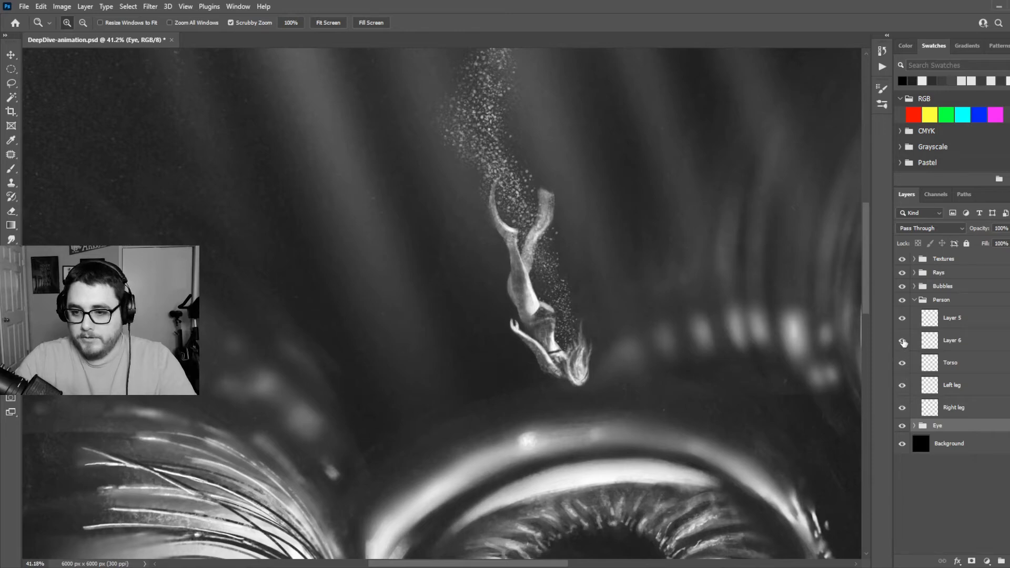
pyautogui.click(903, 341)
pyautogui.click(902, 341)
pyautogui.click(902, 319)
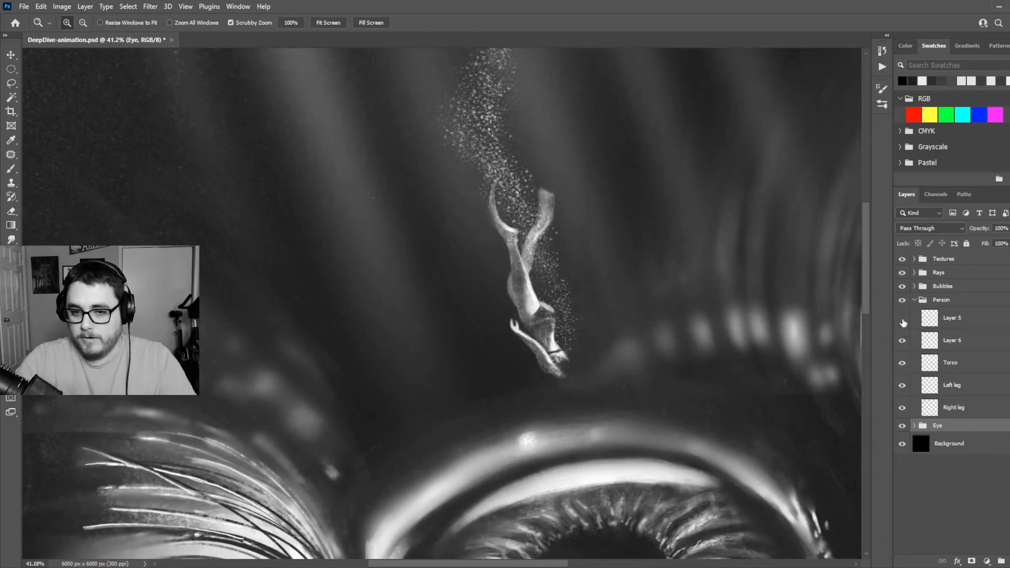
pyautogui.click(902, 318)
# Toggle the Left leg and Right leg layers to examine how the diver's legs are separated, leaving both shown
pyautogui.click(902, 385)
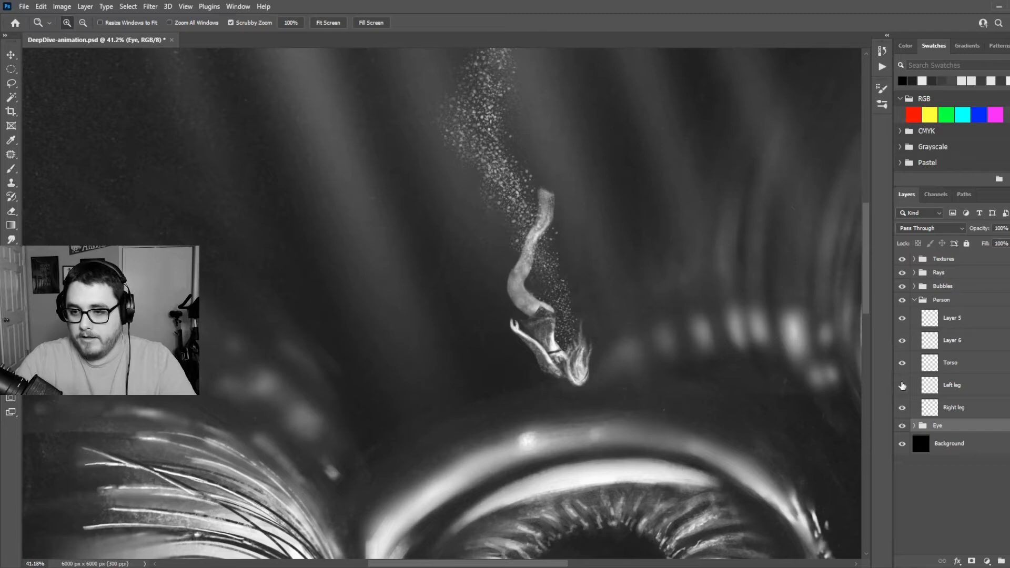
pyautogui.click(902, 386)
pyautogui.click(903, 385)
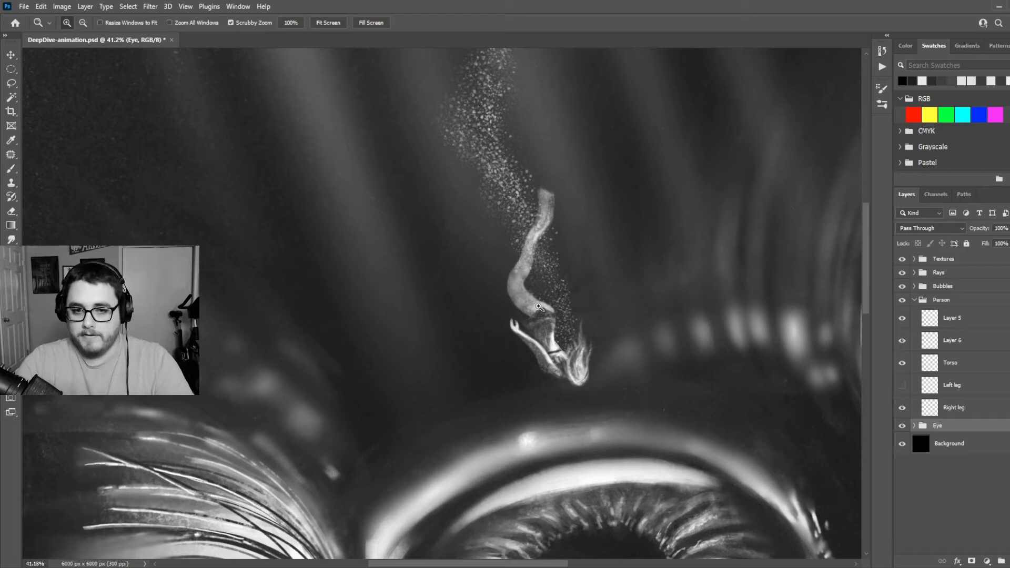
pyautogui.click(902, 408)
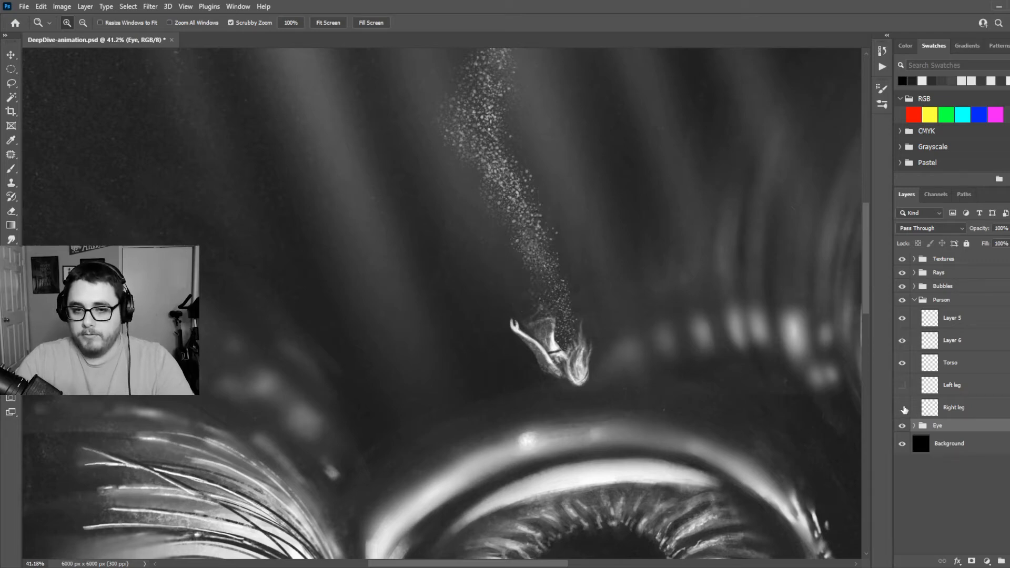
pyautogui.click(902, 408)
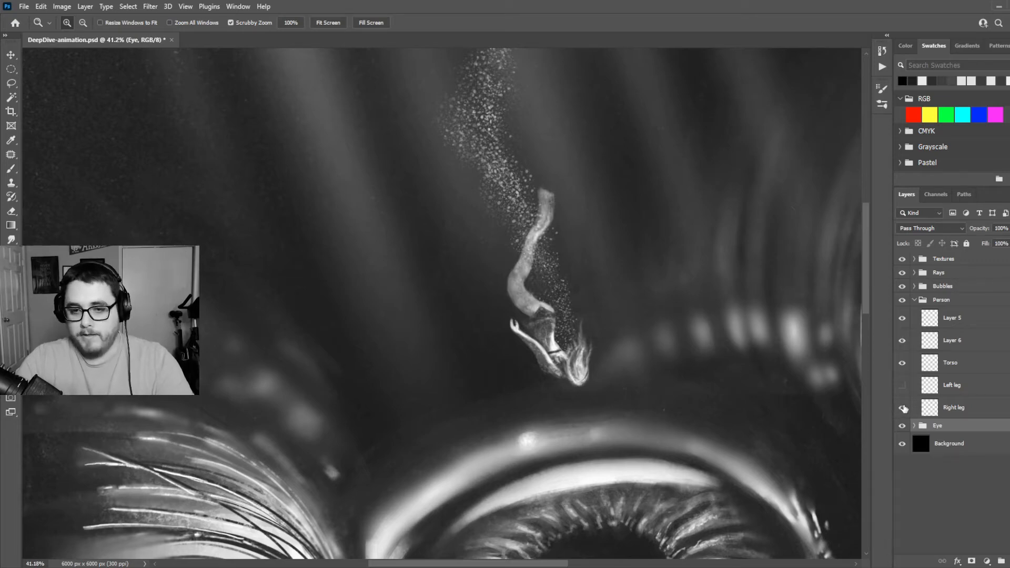
pyautogui.click(902, 408)
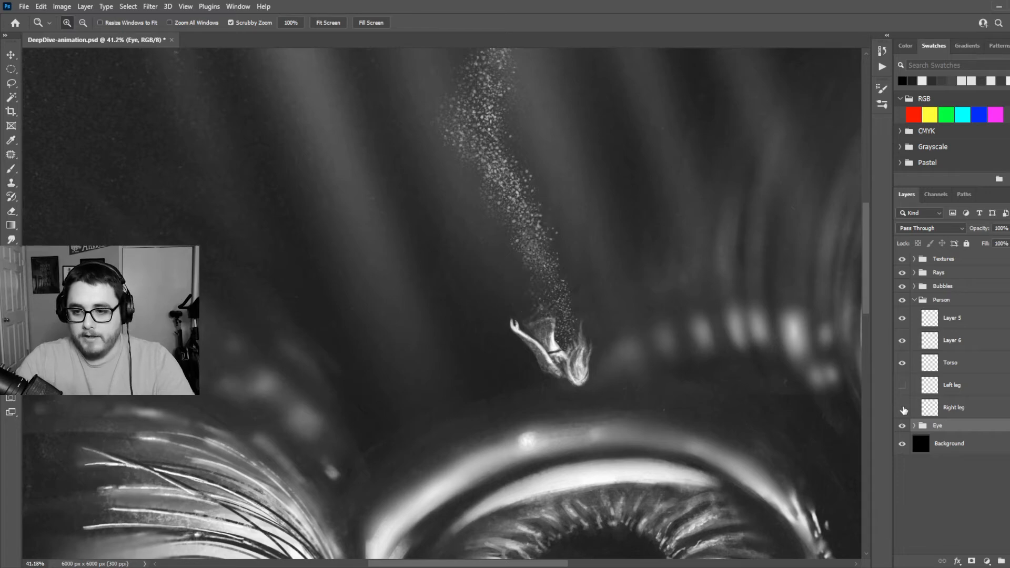
pyautogui.click(903, 408)
pyautogui.click(902, 386)
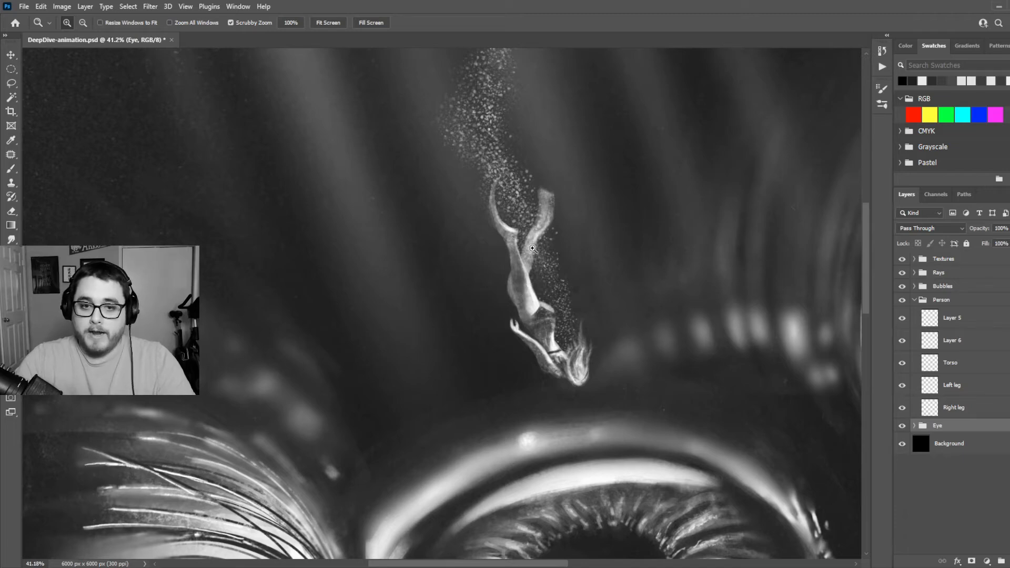
pyautogui.click(902, 386)
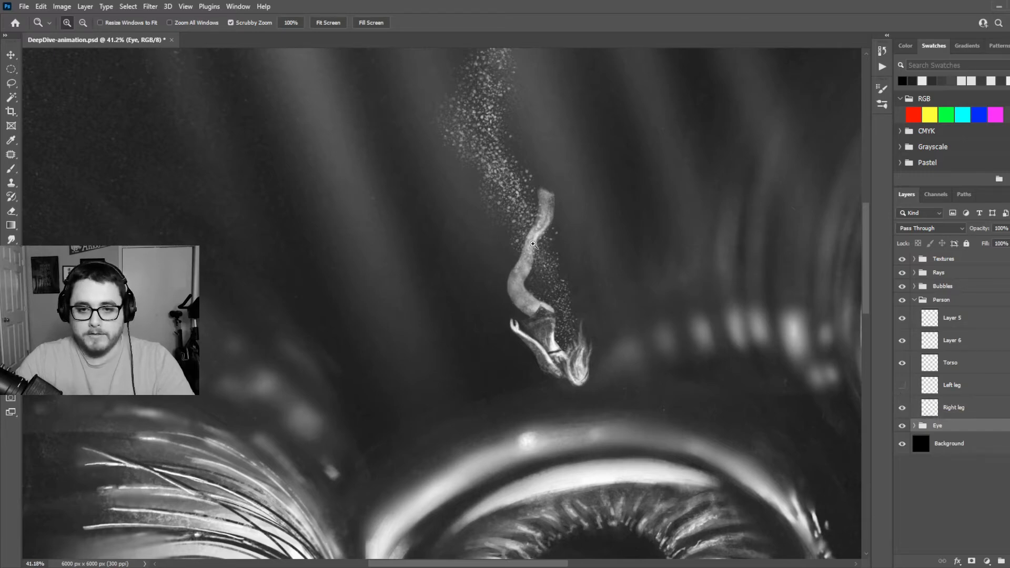
pyautogui.click(903, 386)
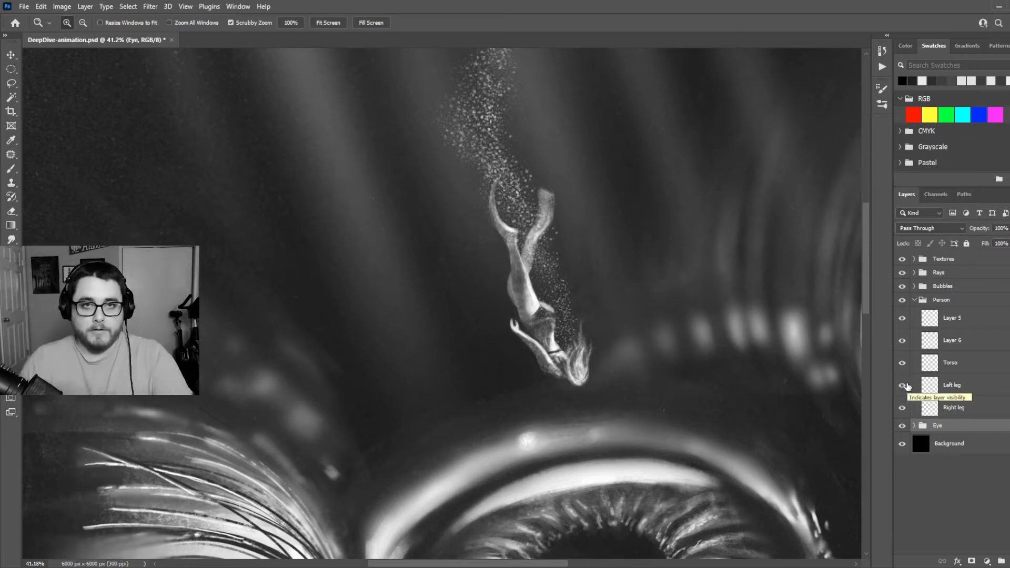
# Collapse the Person group, expand the Bubbles group, and briefly hide and reshow all the bubbles
pyautogui.click(914, 299)
pyautogui.click(914, 286)
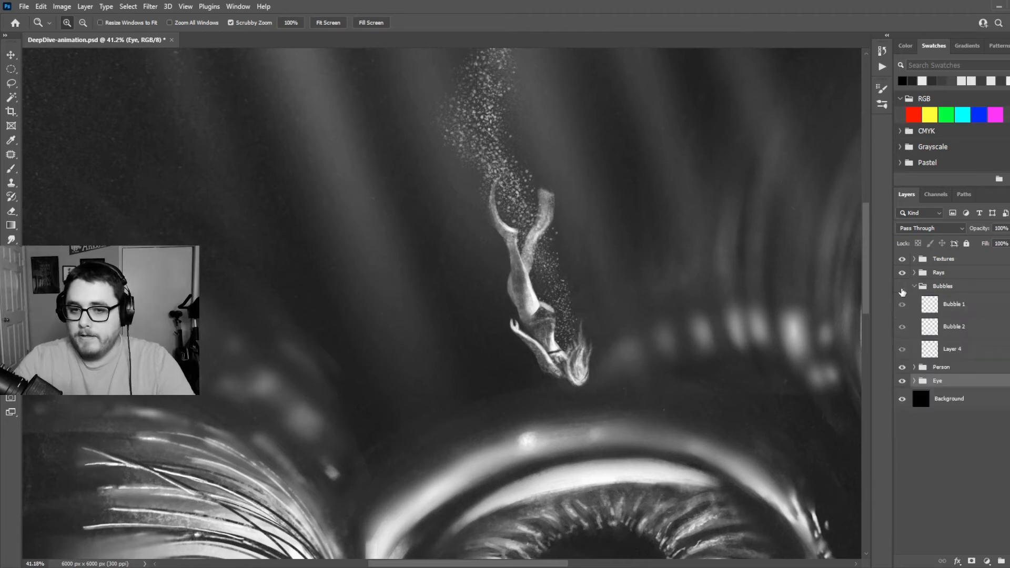
pyautogui.click(902, 288)
pyautogui.click(902, 288)
# Examine the bubble trail by toggling the Bubble 1, Bubble 2 and Layer 4 layers, leaving all of them shown
pyautogui.moveTo(562, 250); pyautogui.dragTo(546, 253)
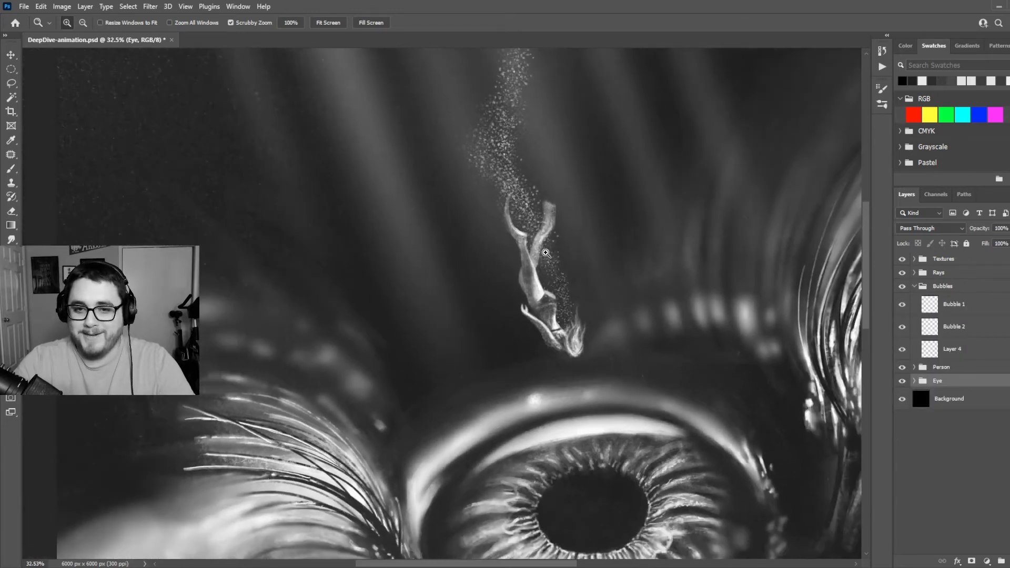
pyautogui.scroll(5, 545, 253)
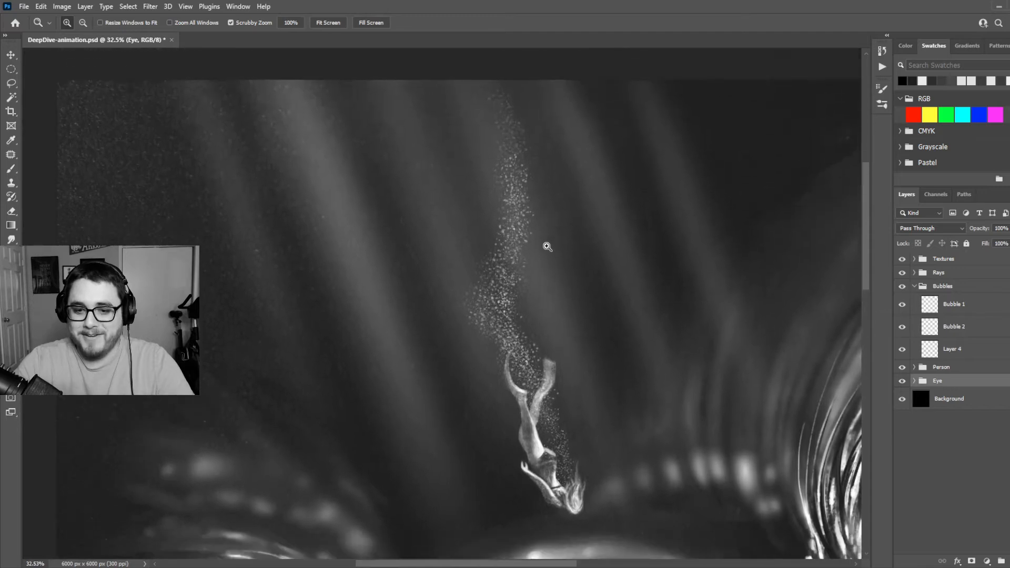
pyautogui.scroll(-2, 547, 247)
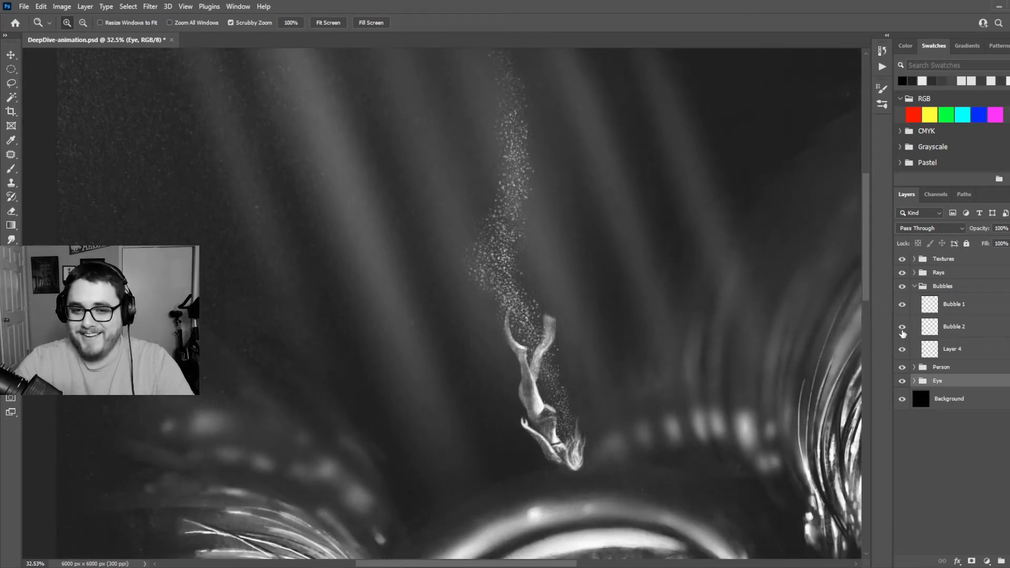
pyautogui.click(902, 327)
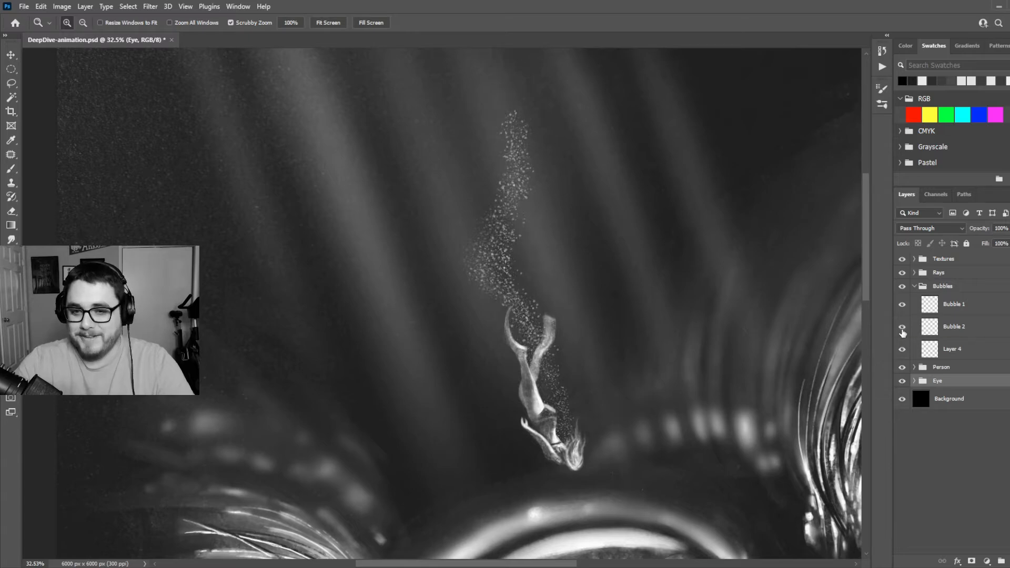
pyautogui.scroll(-2, 608, 245)
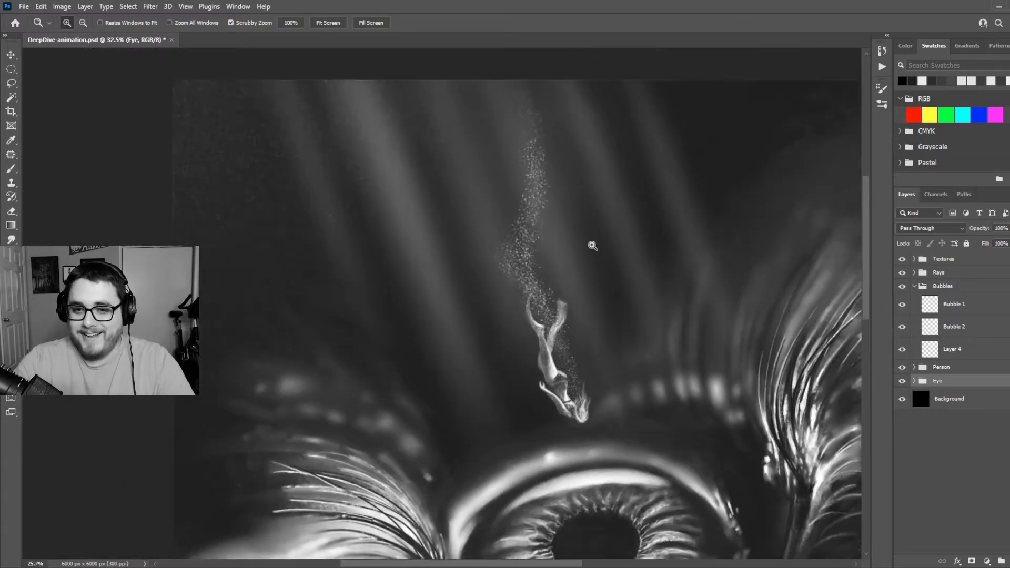
pyautogui.click(903, 305)
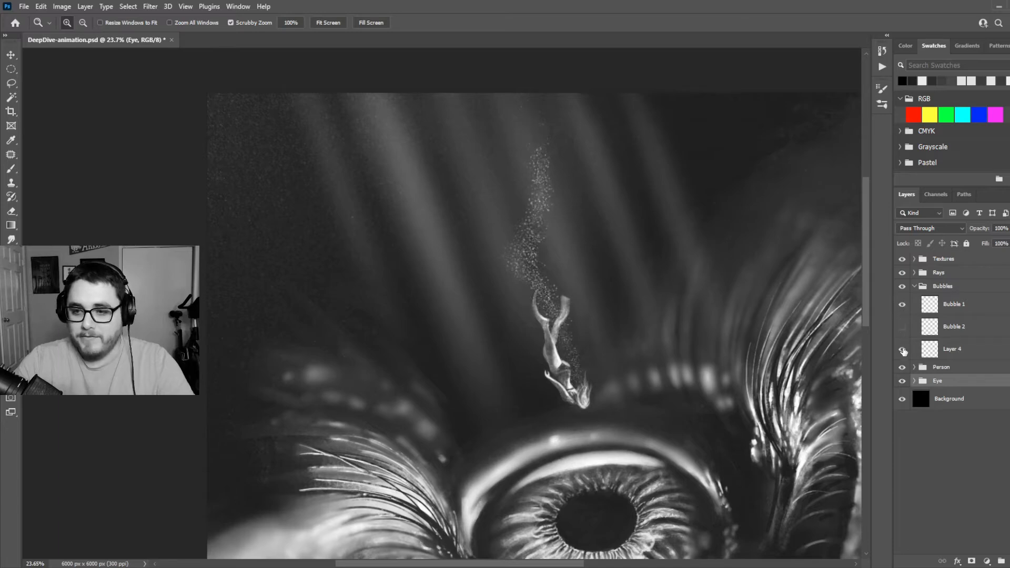
pyautogui.click(902, 350)
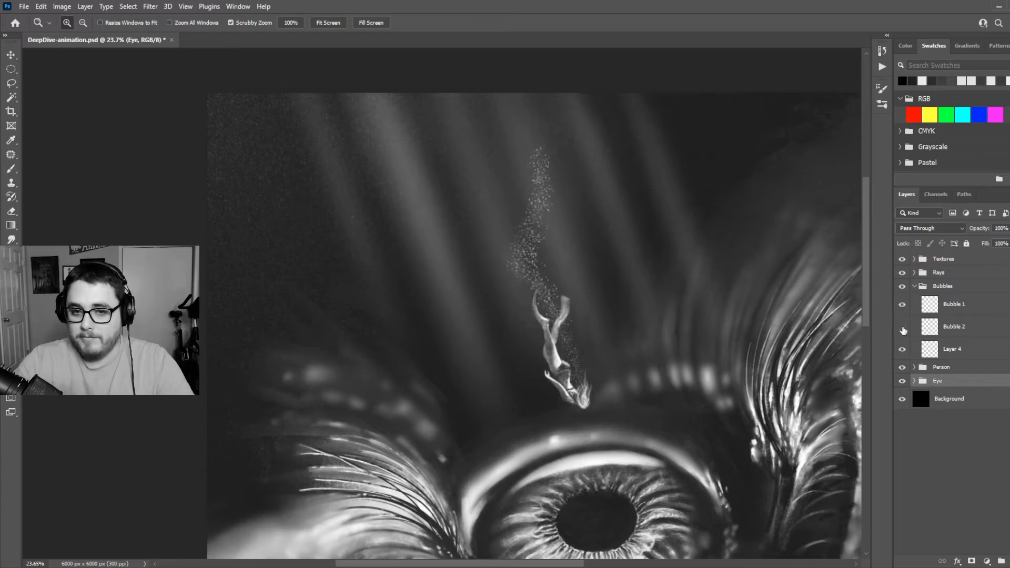
pyautogui.click(903, 328)
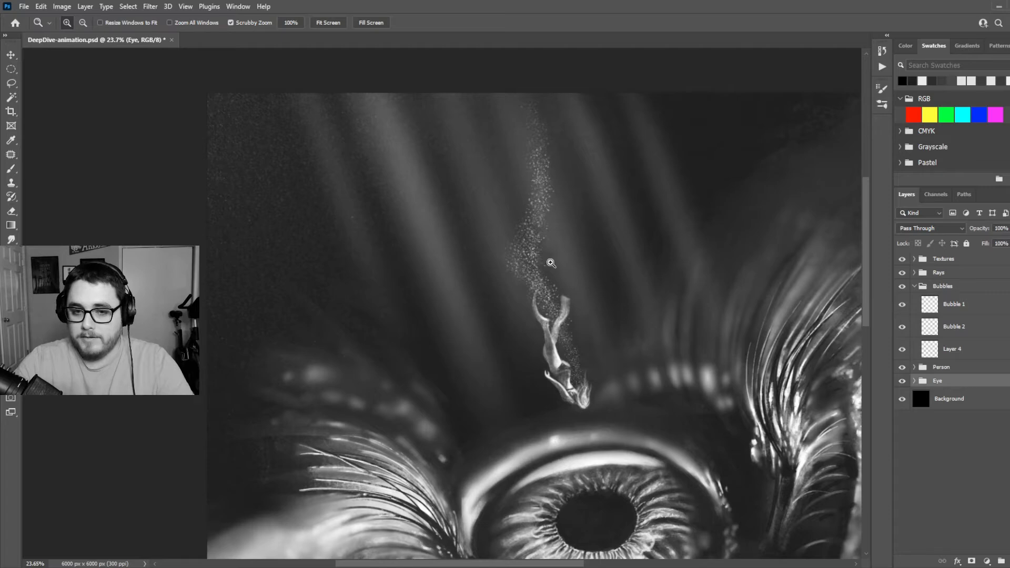
pyautogui.scroll(3, 546, 266)
pyautogui.scroll(-3, 591, 420)
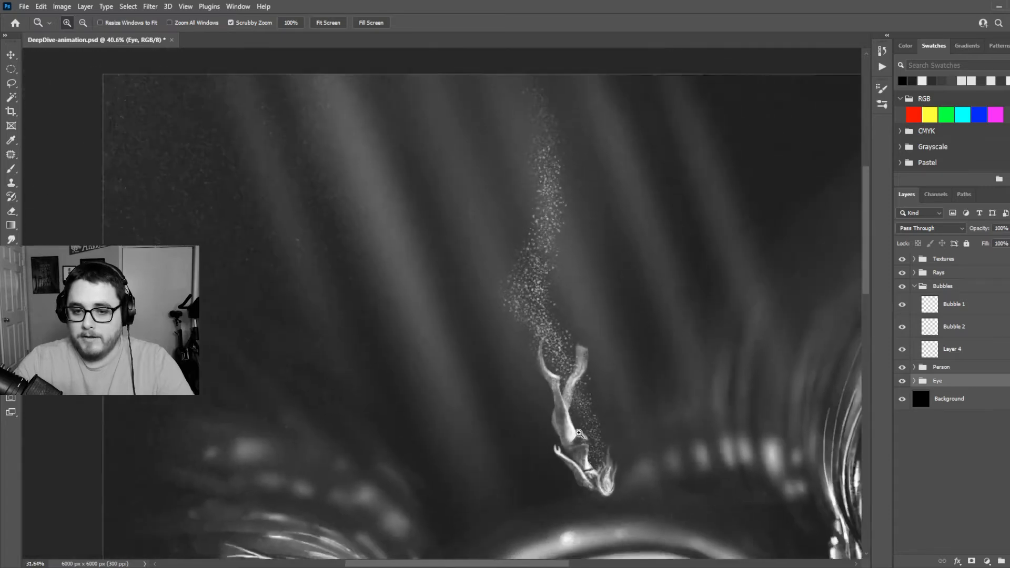
# Collapse the Bubbles group, expand the Rays group, and briefly hide and reshow all the rays to examine the full artwork
pyautogui.click(913, 286)
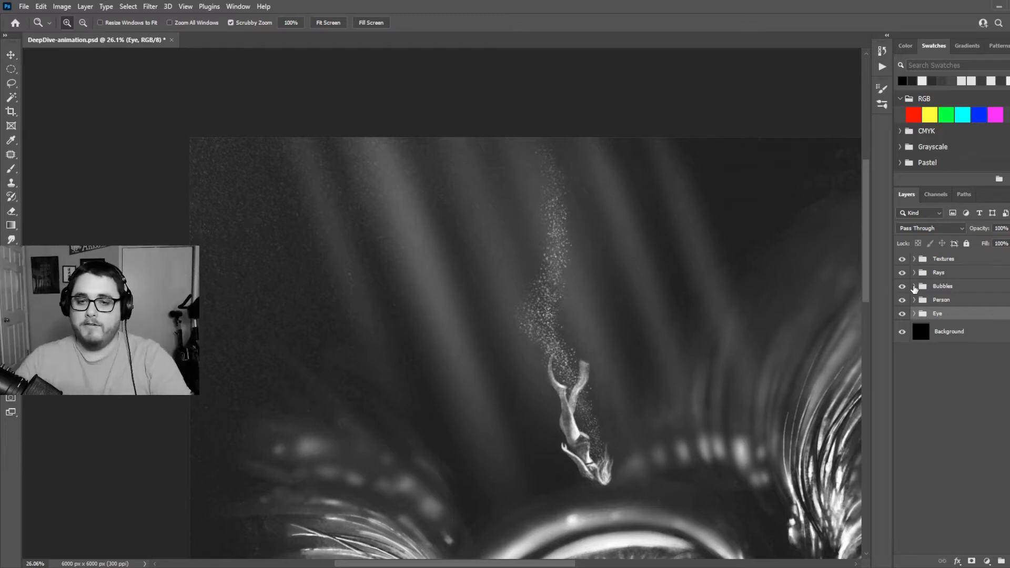
pyautogui.click(913, 273)
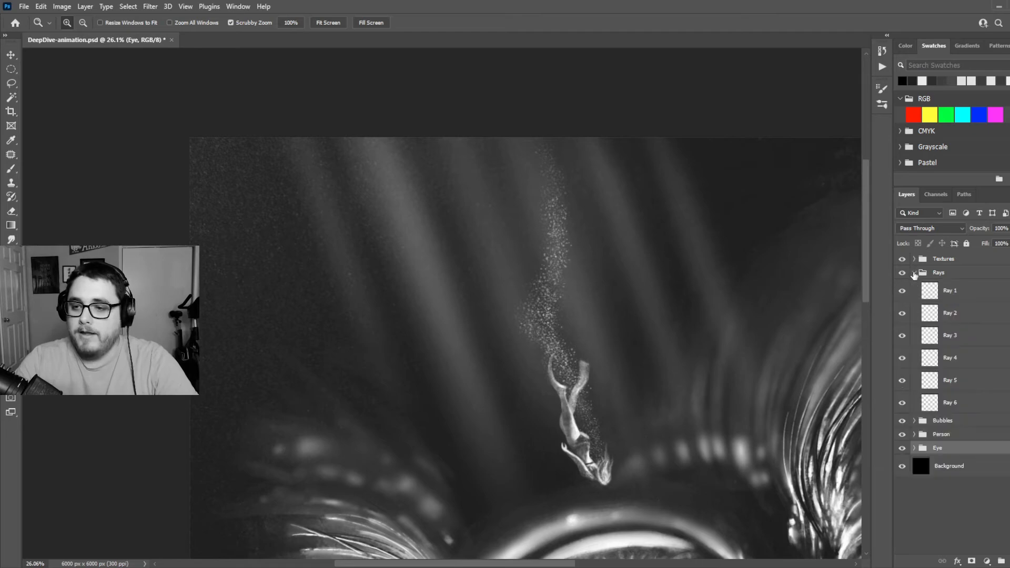
pyautogui.click(902, 273)
pyautogui.click(902, 274)
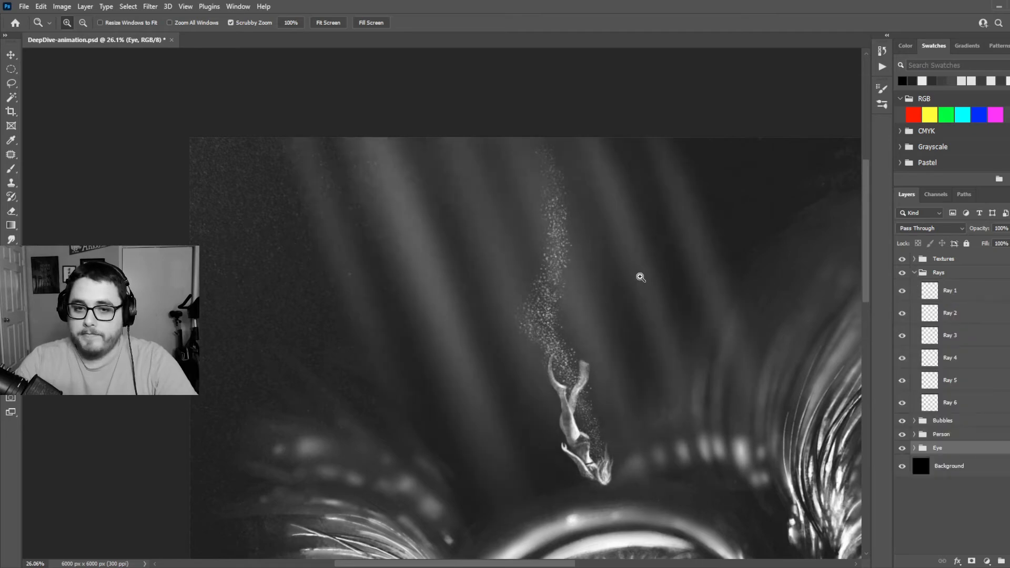
pyautogui.moveTo(637, 277); pyautogui.dragTo(415, 174)
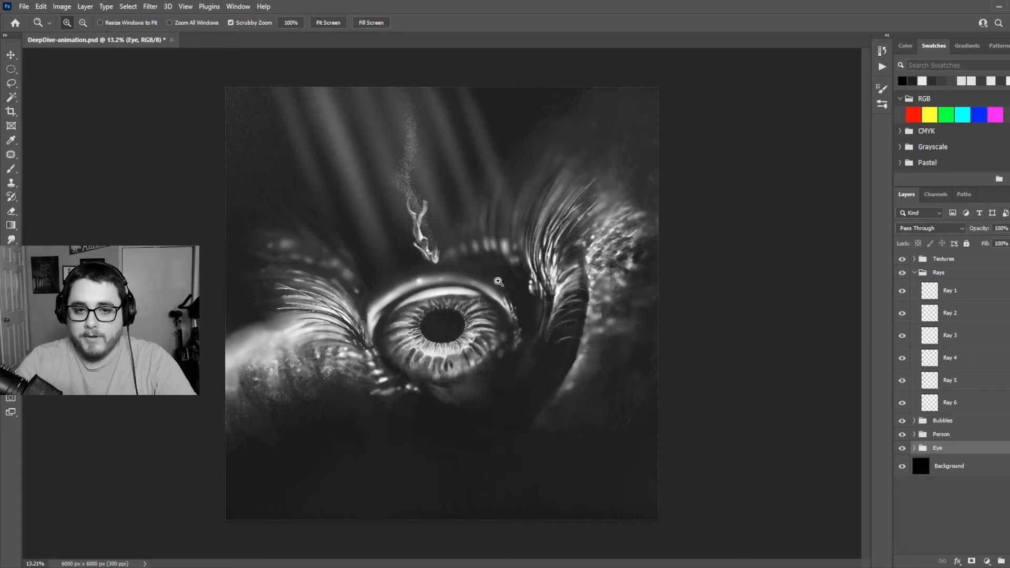
pyautogui.moveTo(469, 263); pyautogui.dragTo(533, 262)
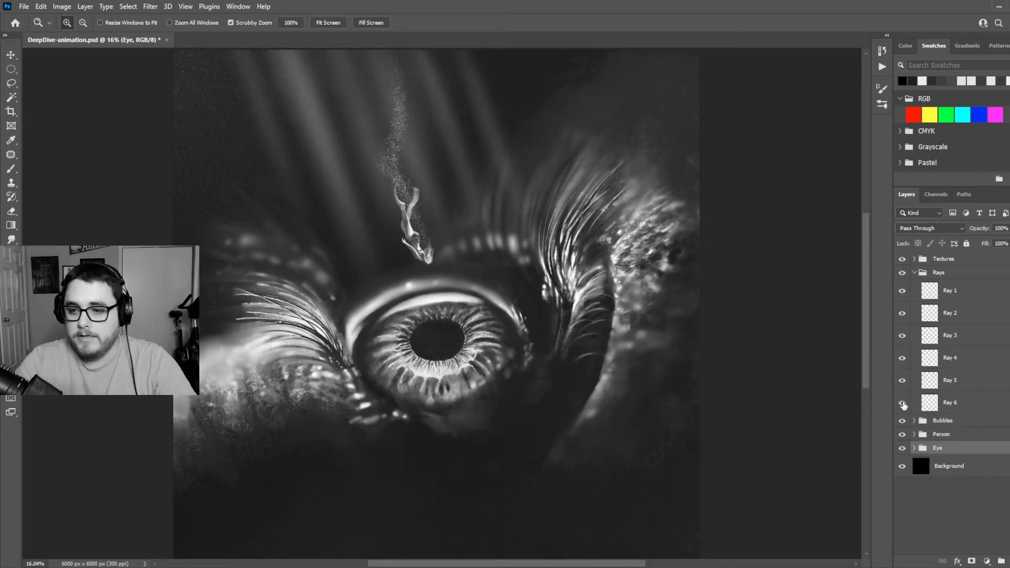
# Hide layers Ray 1 through Ray 6, reshow them starting with Ray 1, and collapse the Rays group
pyautogui.moveTo(905, 401); pyautogui.dragTo(903, 296)
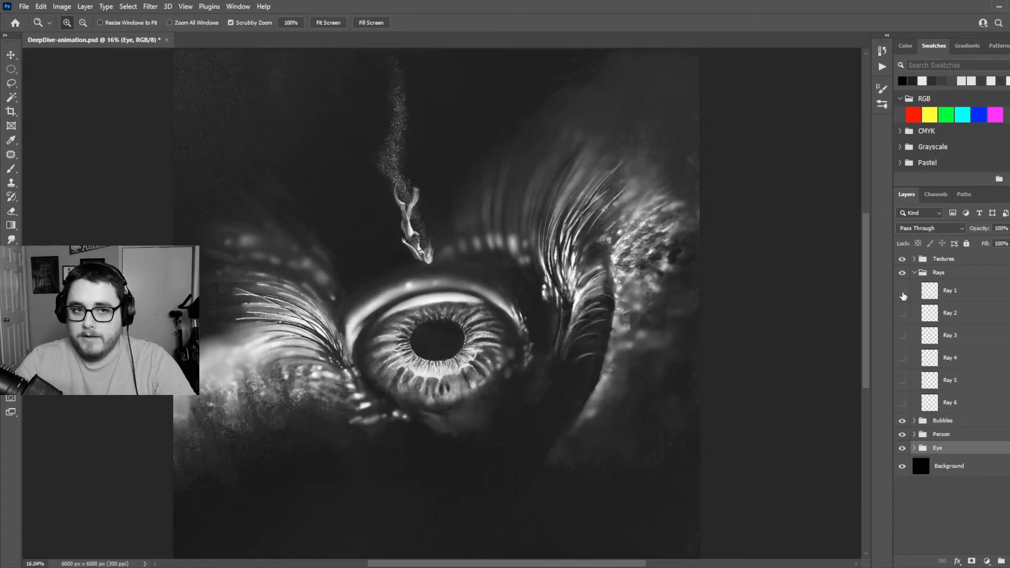
pyautogui.click(903, 294)
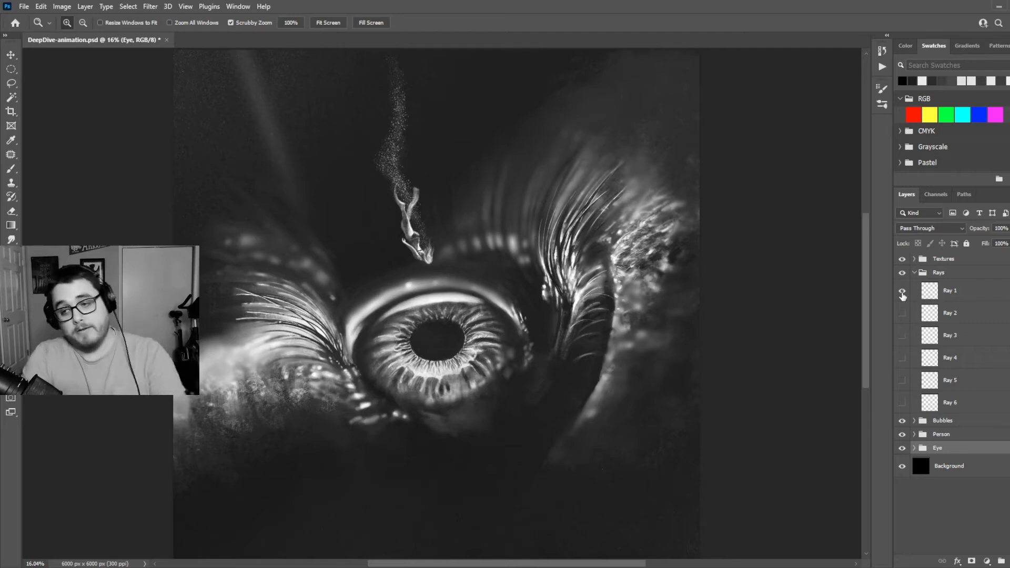
pyautogui.moveTo(902, 313); pyautogui.dragTo(903, 406)
pyautogui.click(913, 273)
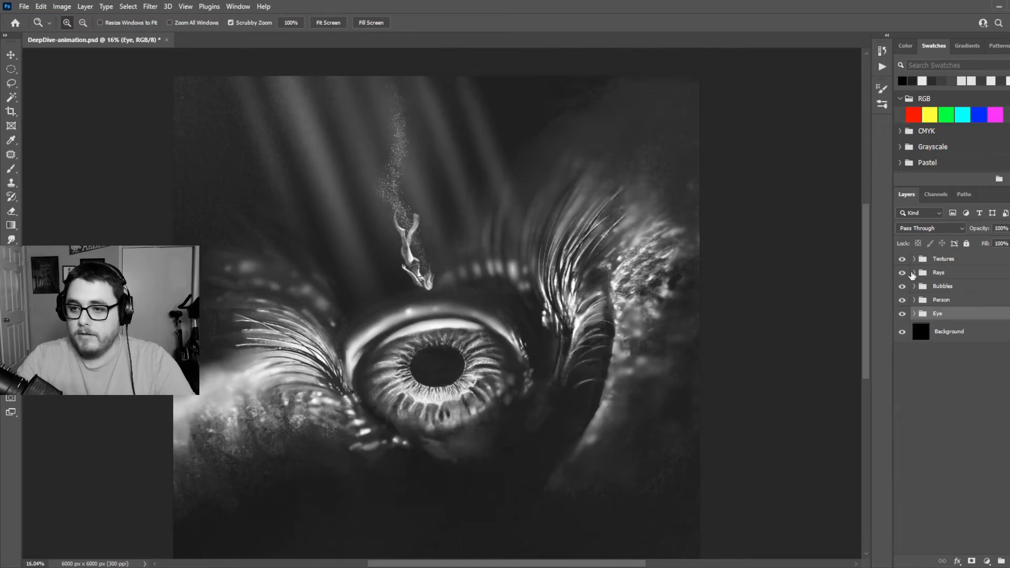
# Expand the Textures group and toggle the Texture 2 layer to examine its effect on the dark area above the right eyelashes
pyautogui.click(913, 258)
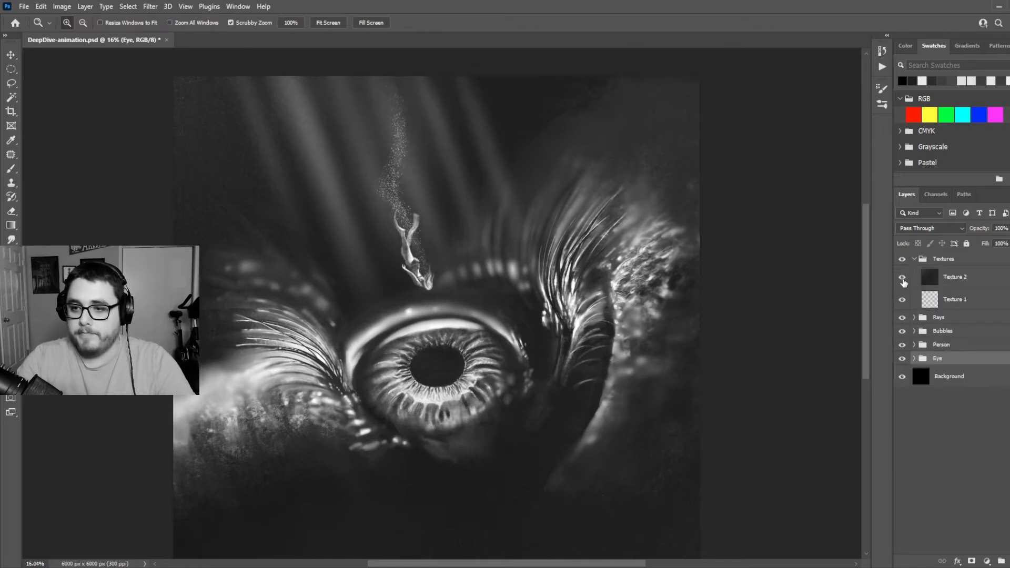
pyautogui.click(903, 282)
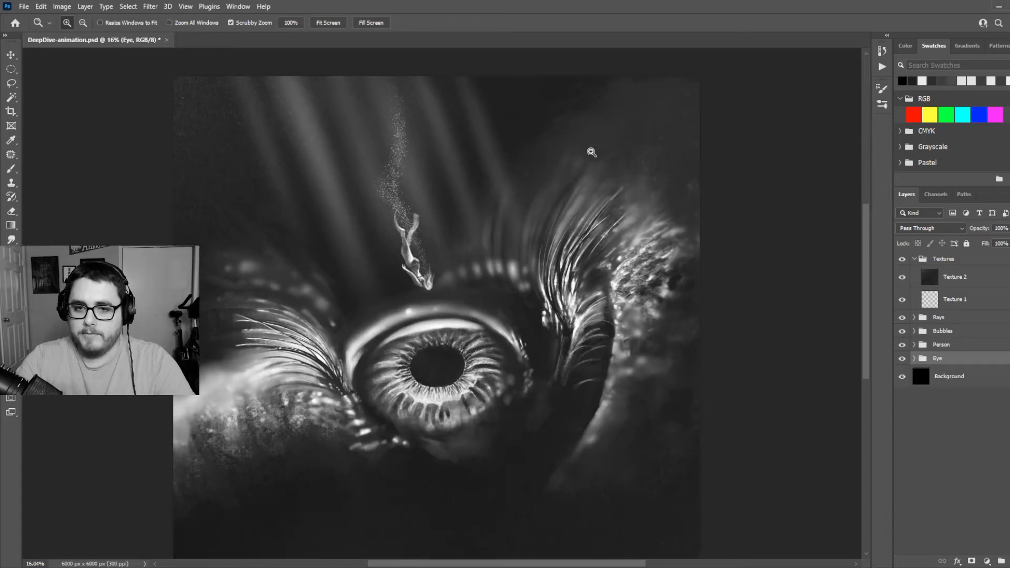
pyautogui.moveTo(592, 152); pyautogui.dragTo(647, 135)
pyautogui.scroll(5, 674, 160)
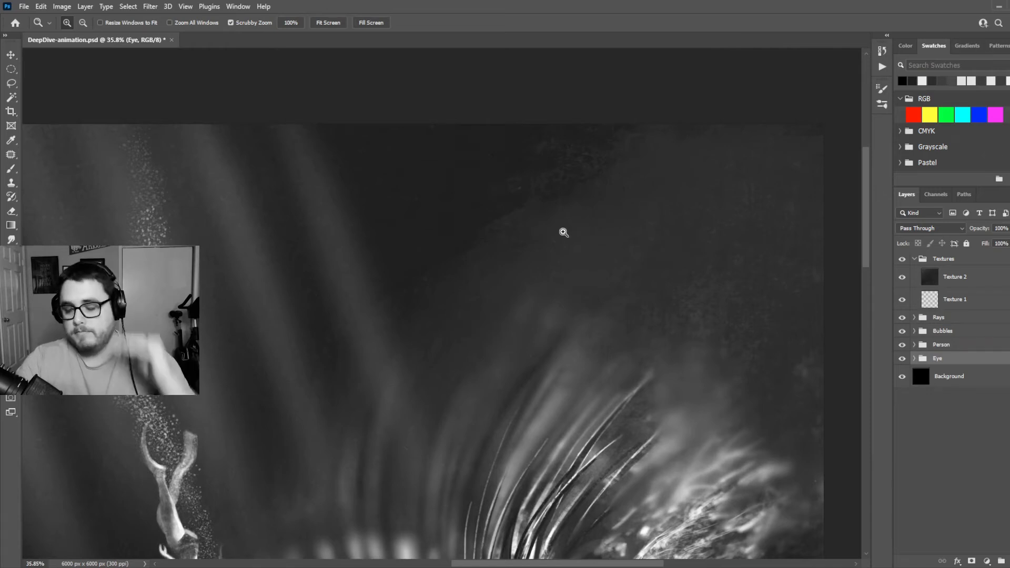
pyautogui.moveTo(552, 241); pyautogui.dragTo(526, 309)
pyautogui.click(901, 277)
pyautogui.click(901, 277)
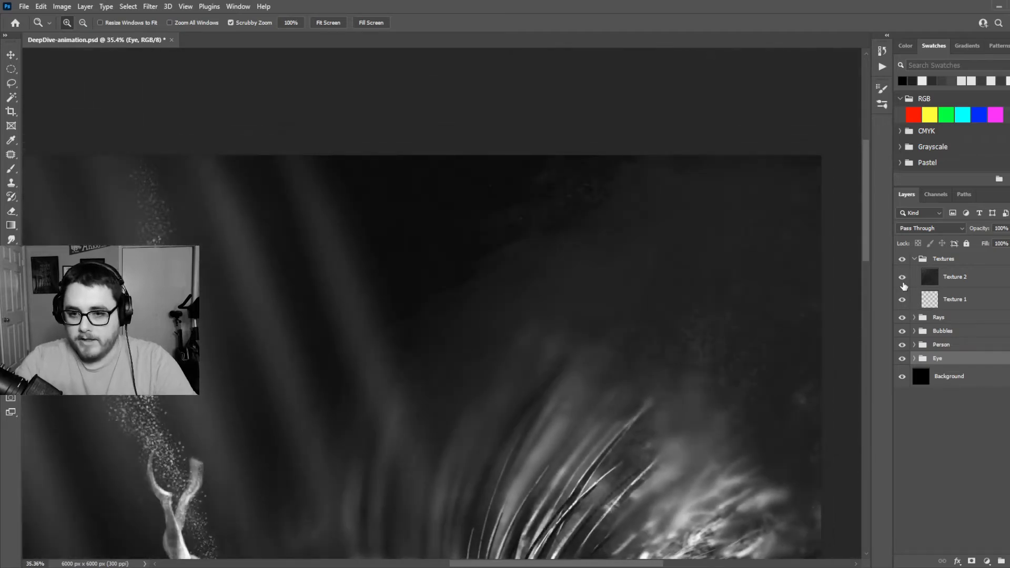
pyautogui.moveTo(708, 349)
pyautogui.mouseDown()
pyautogui.moveTo(732, 343)
pyautogui.moveTo(721, 342)
pyautogui.mouseUp()
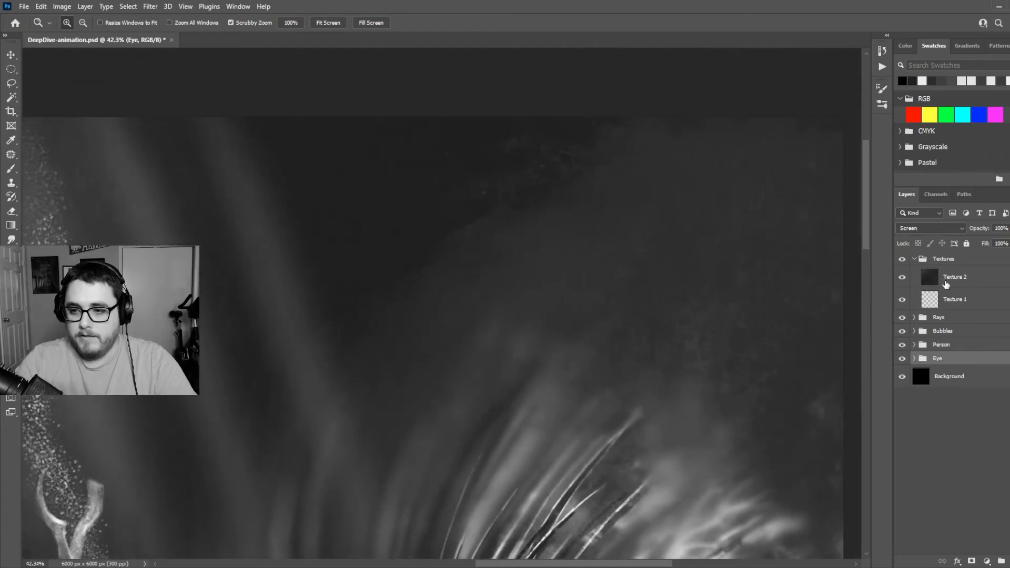
# Select the Texture 2 layer to check its blending mode, inspect the texture around the eye, and toggle the Texture 1 layer
pyautogui.click(944, 282)
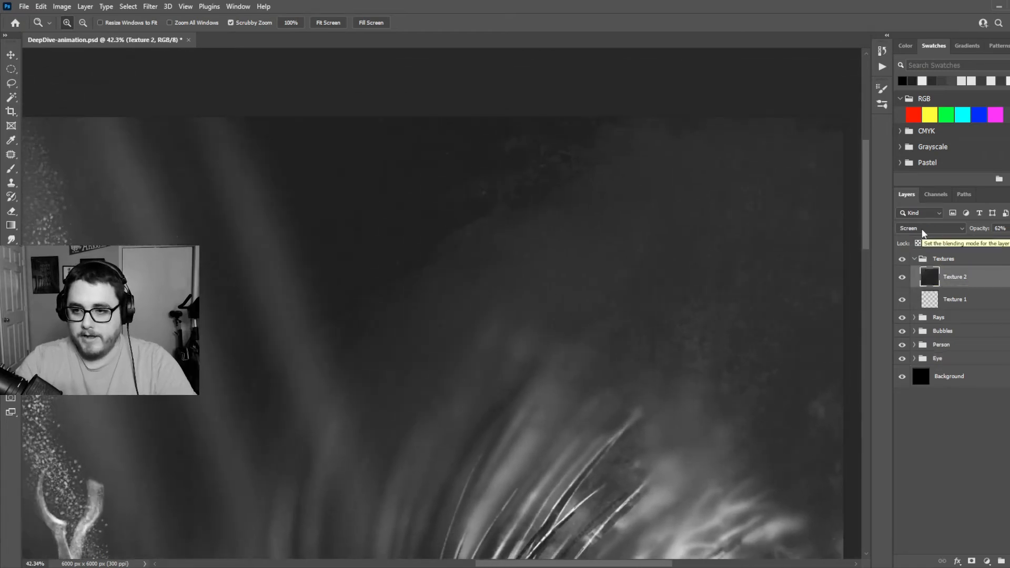
pyautogui.moveTo(654, 303); pyautogui.dragTo(484, 345)
pyautogui.moveTo(376, 354); pyautogui.dragTo(419, 353)
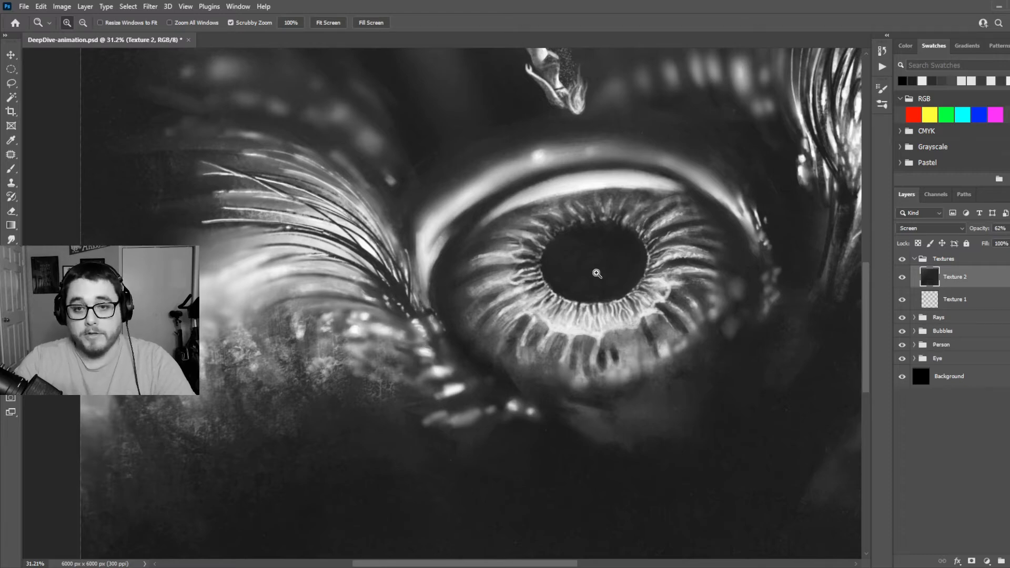
pyautogui.moveTo(597, 273)
pyautogui.mouseDown()
pyautogui.moveTo(574, 262)
pyautogui.moveTo(603, 264)
pyautogui.mouseUp()
pyautogui.scroll(1, 575, 262)
pyautogui.scroll(1, 574, 262)
pyautogui.moveTo(467, 257); pyautogui.dragTo(476, 255)
pyautogui.click(901, 299)
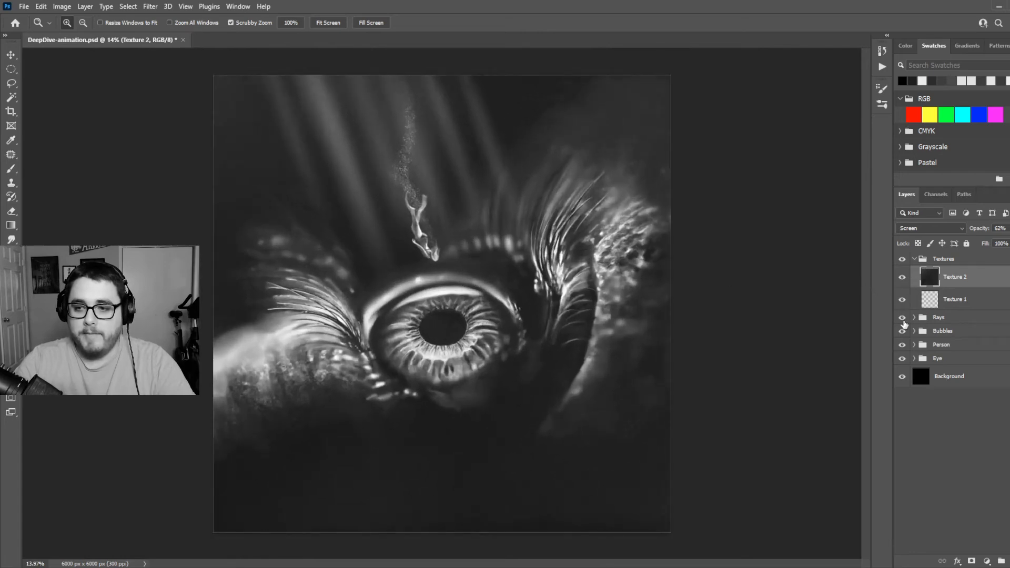
# Peek into the Bubbles group, expand the Eye group, and briefly hide and reshow the Eyeball layer
pyautogui.click(913, 330)
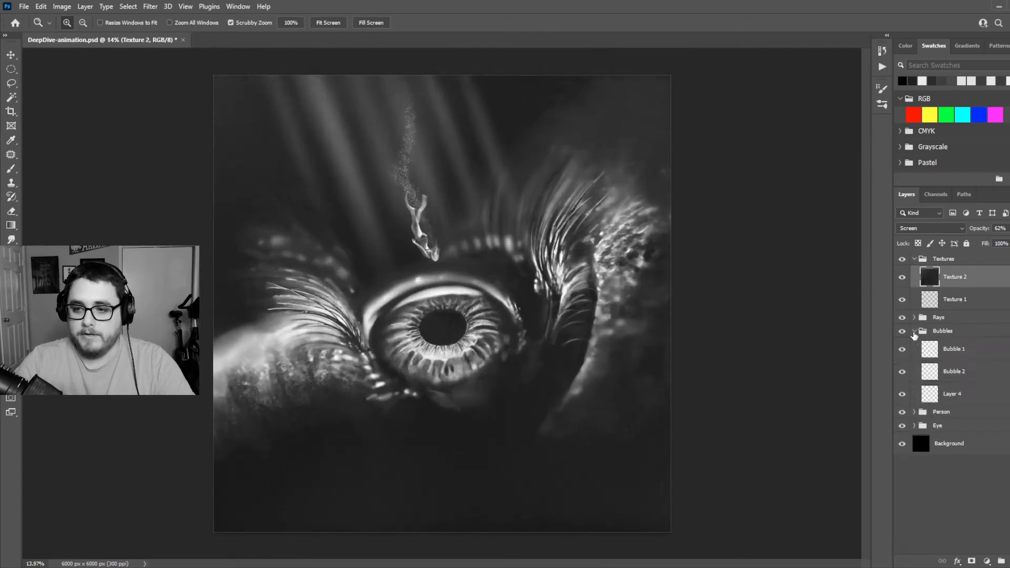
pyautogui.click(914, 331)
pyautogui.click(913, 358)
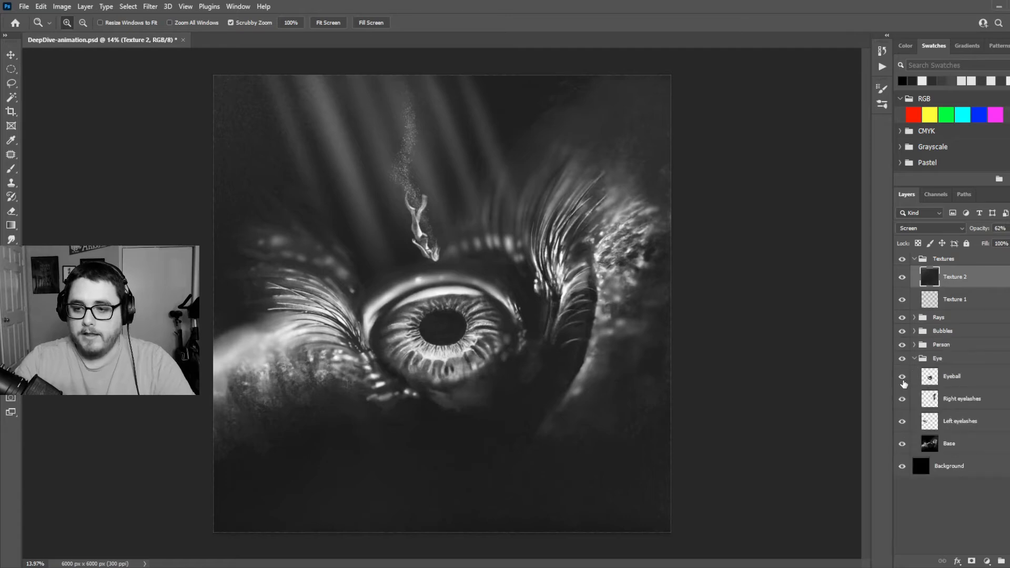
pyautogui.click(901, 376)
pyautogui.click(901, 376)
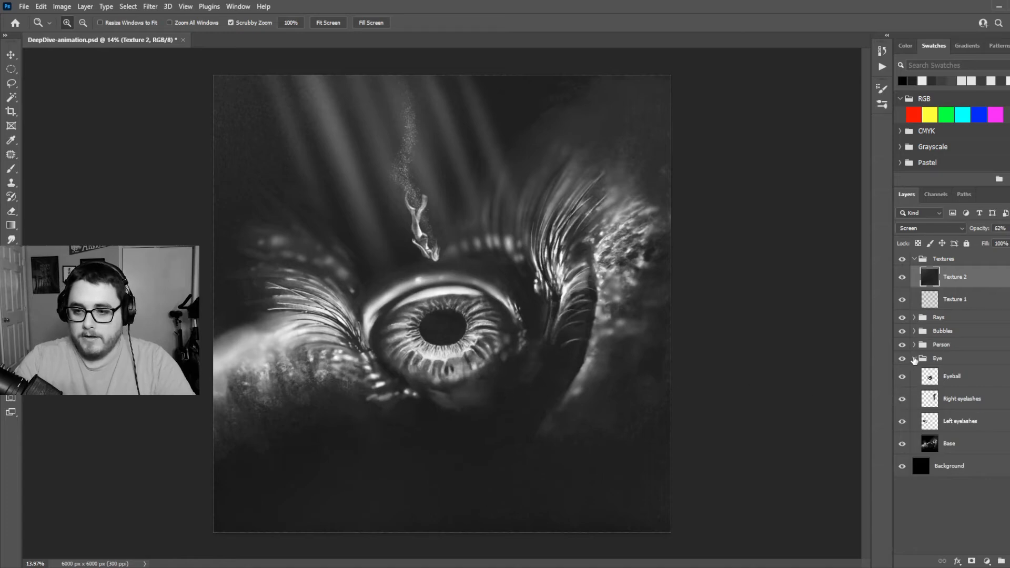
pyautogui.click(913, 358)
pyautogui.click(914, 358)
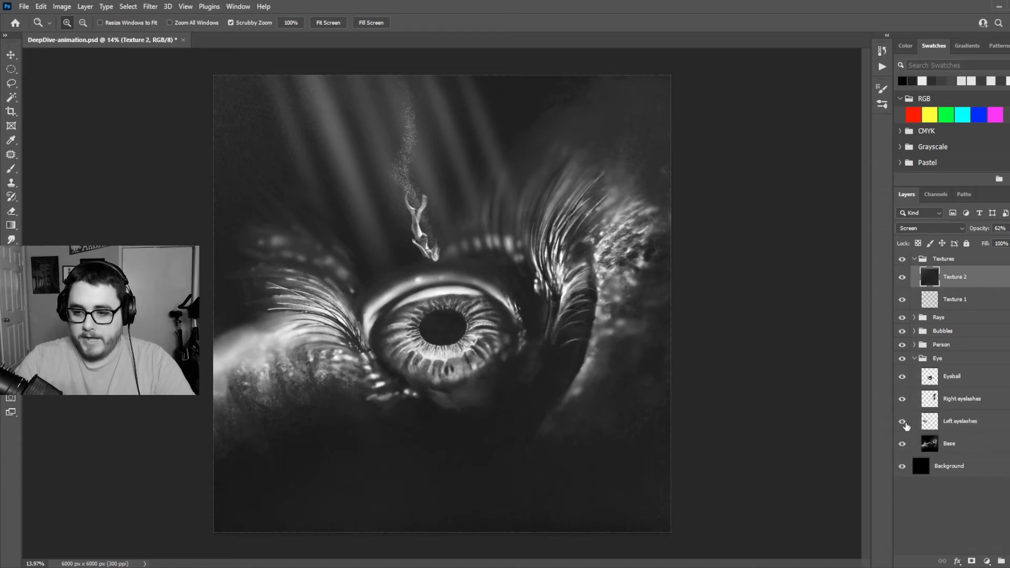
# Hide the Eyeball, both eyelashes and Base layers to examine the eye's separation, reshow them all, and collapse the Eye group
pyautogui.moveTo(904, 422); pyautogui.dragTo(901, 377)
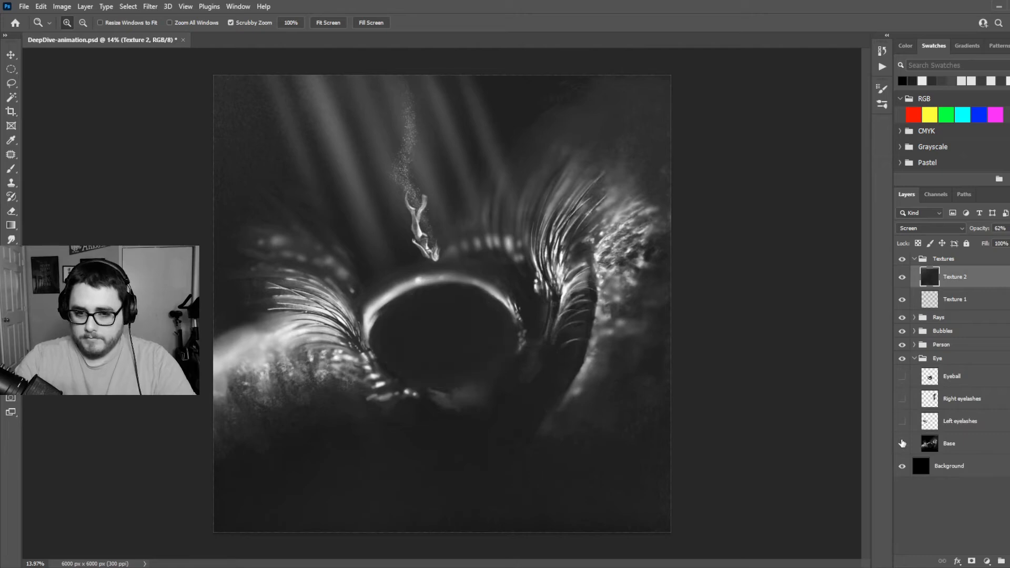
pyautogui.click(901, 443)
pyautogui.click(902, 443)
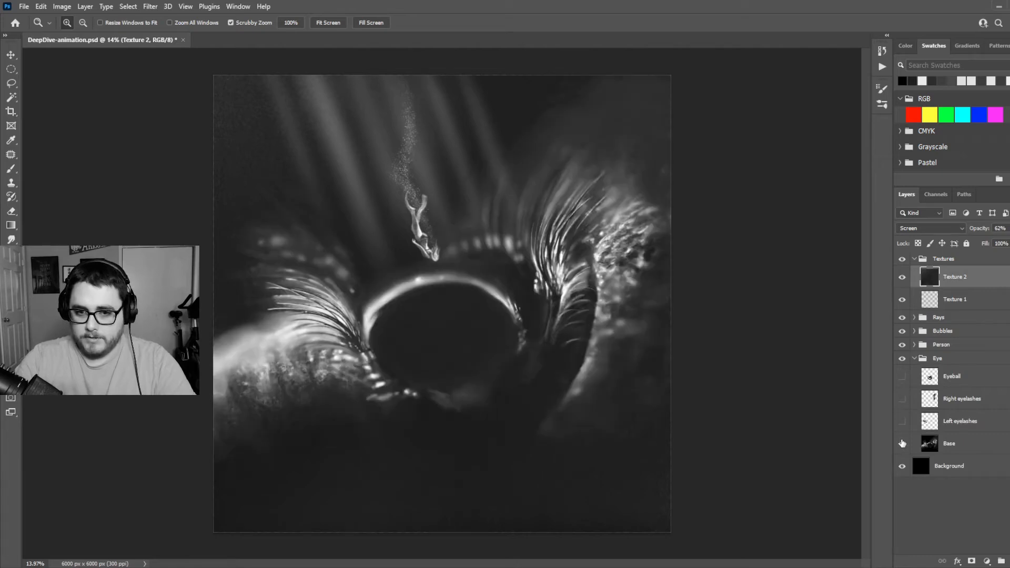
pyautogui.click(901, 443)
pyautogui.click(902, 422)
pyautogui.click(902, 442)
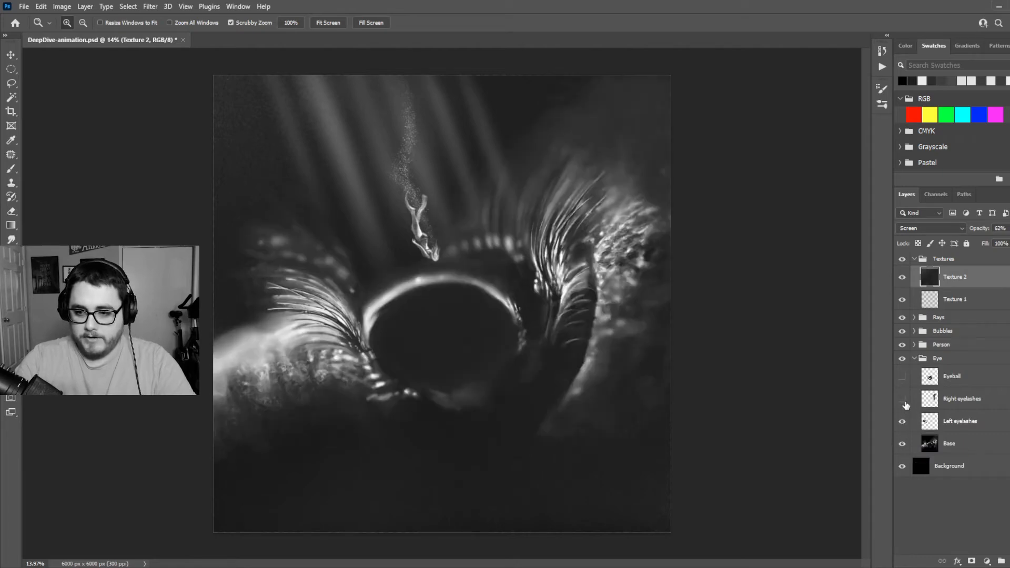
pyautogui.click(902, 377)
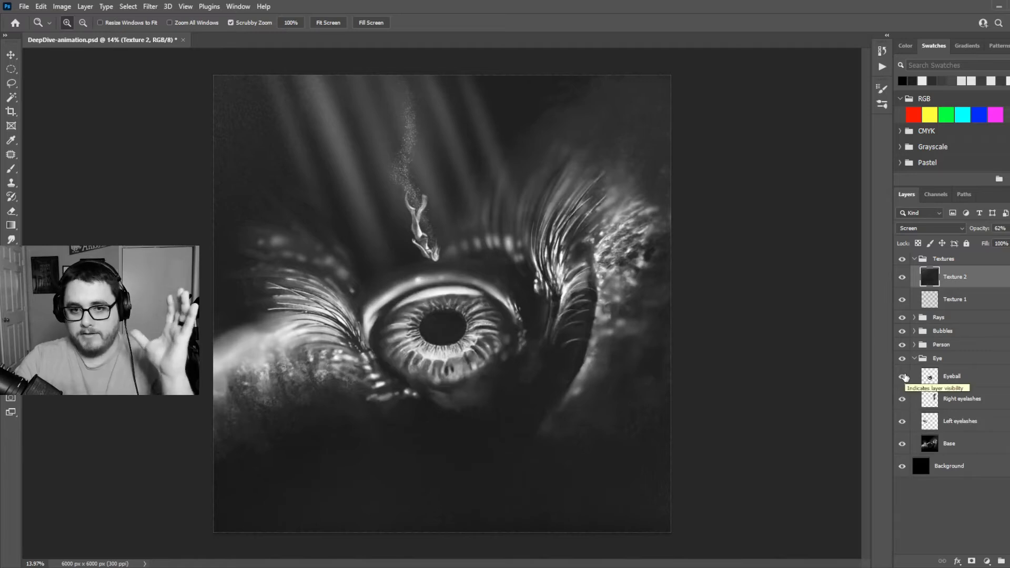
pyautogui.click(913, 358)
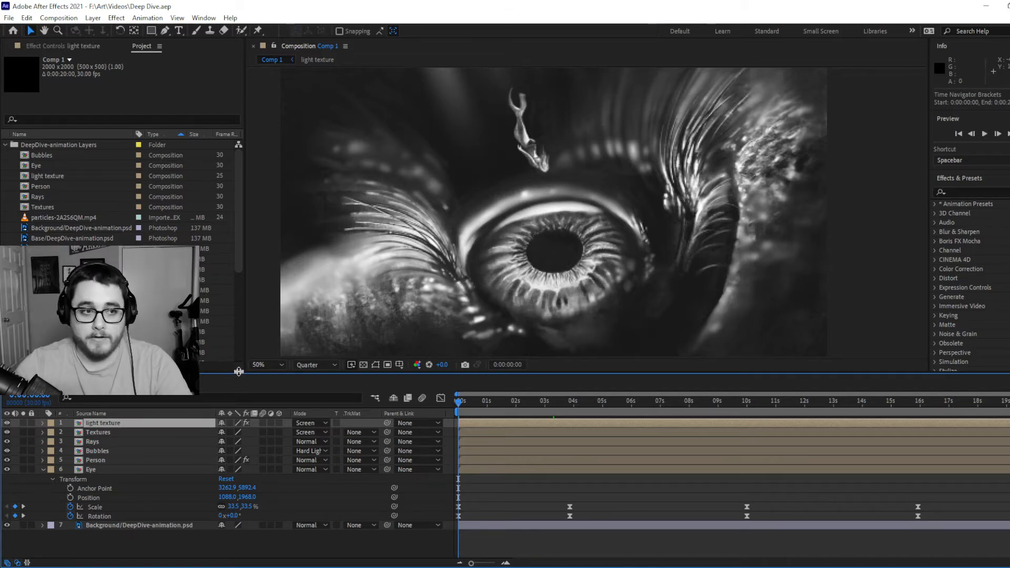
# Switch to the Deep Dive project in After Effects and select the Textures, Rays, Bubbles and Eye layers of Comp 1 in turn
pyautogui.click(90, 432)
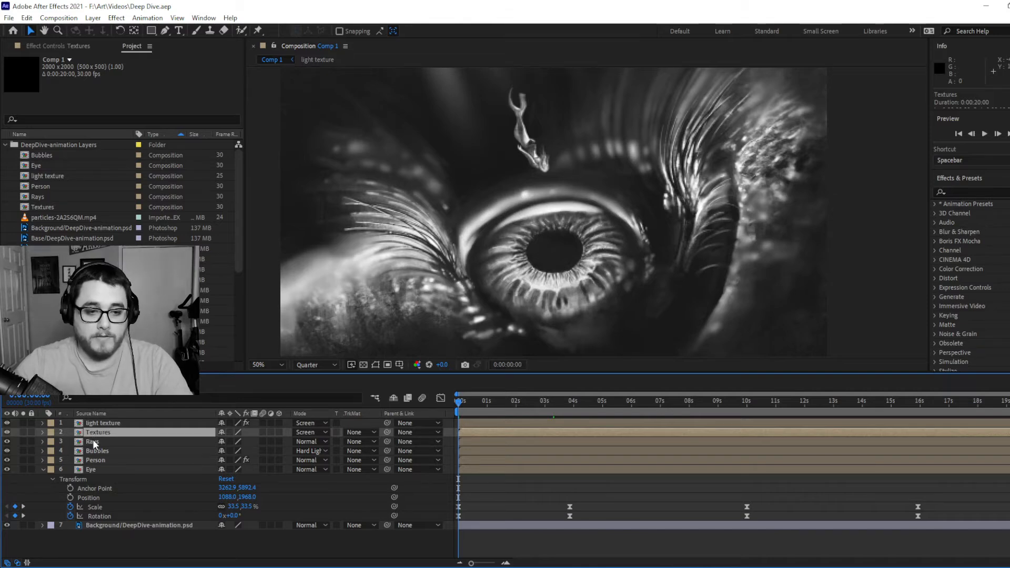
pyautogui.click(92, 440)
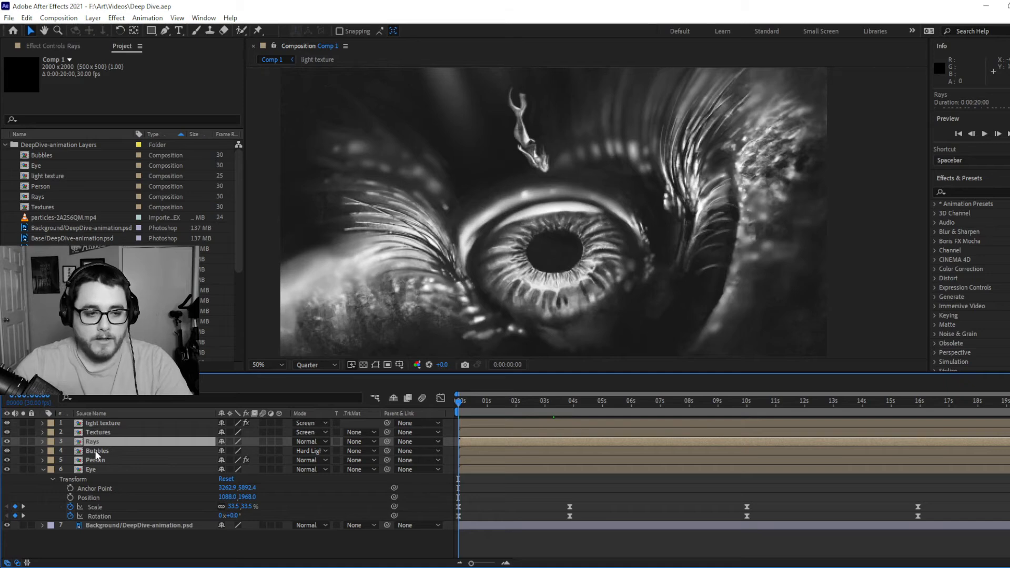
pyautogui.click(96, 450)
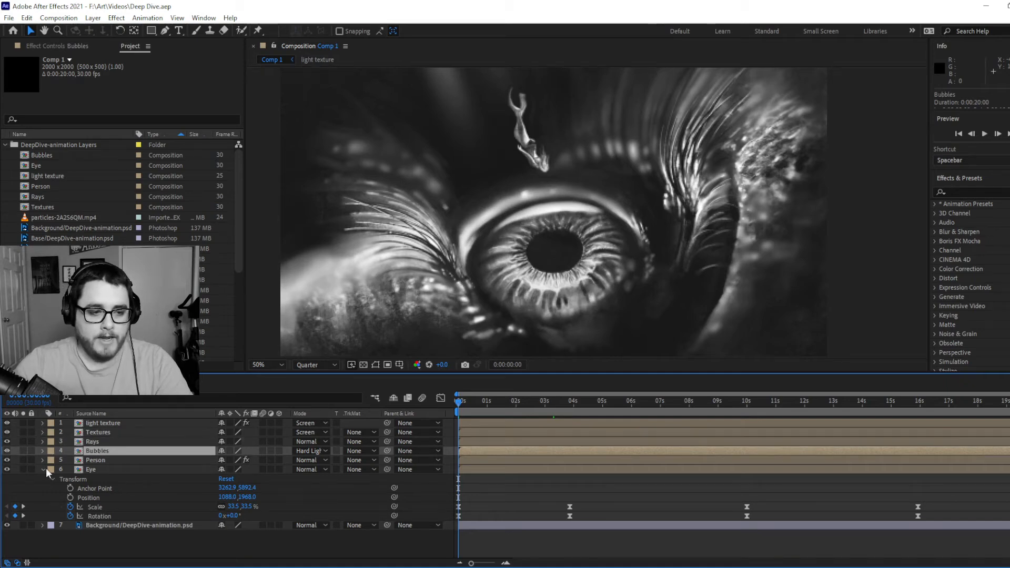
pyautogui.click(101, 469)
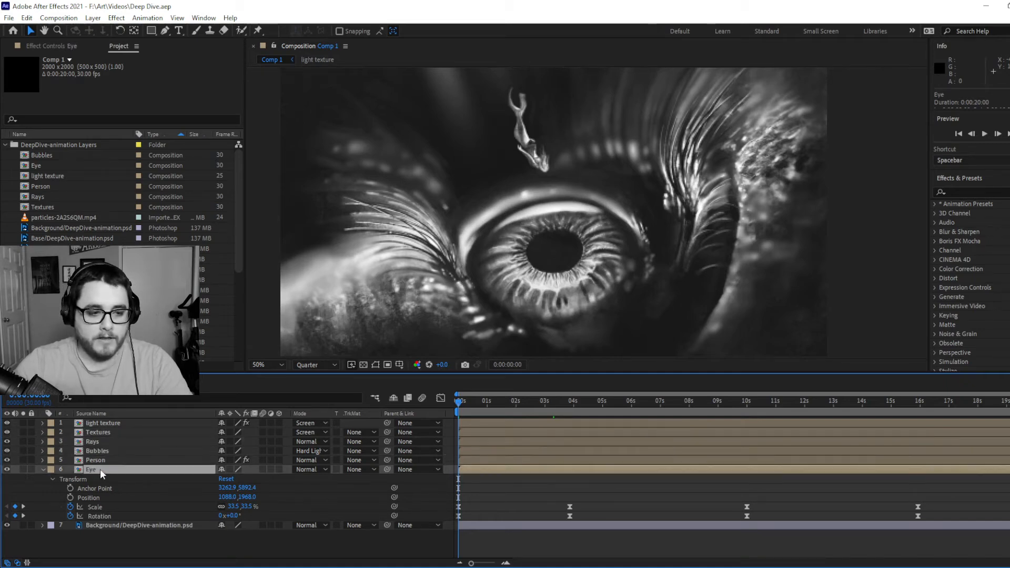
# Open the Eye composition, collapse the Right eyelashes layer's properties, and select the Left eyelashes and Base layers in turn
pyautogui.doubleClick(99, 468)
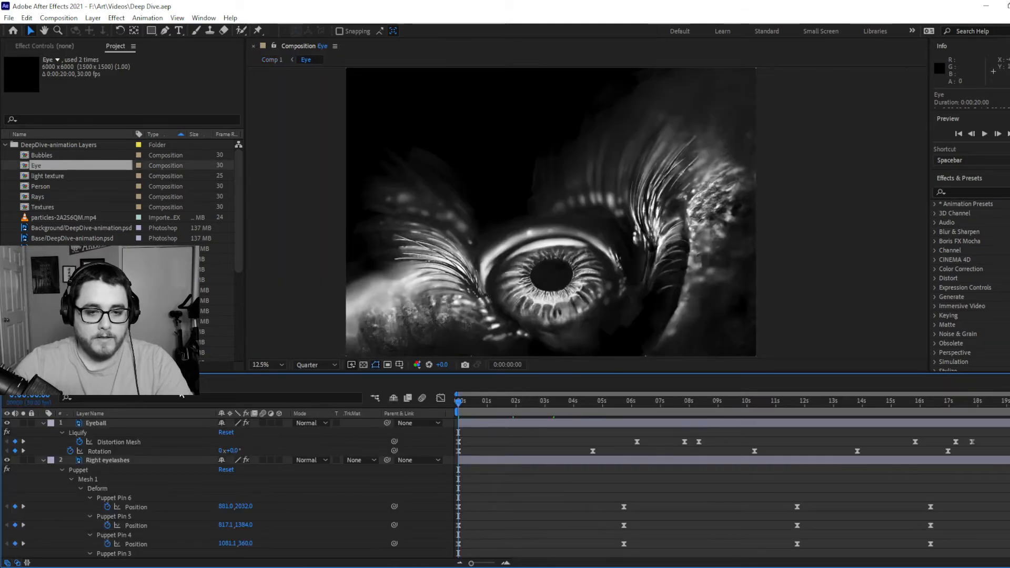
pyautogui.click(112, 459)
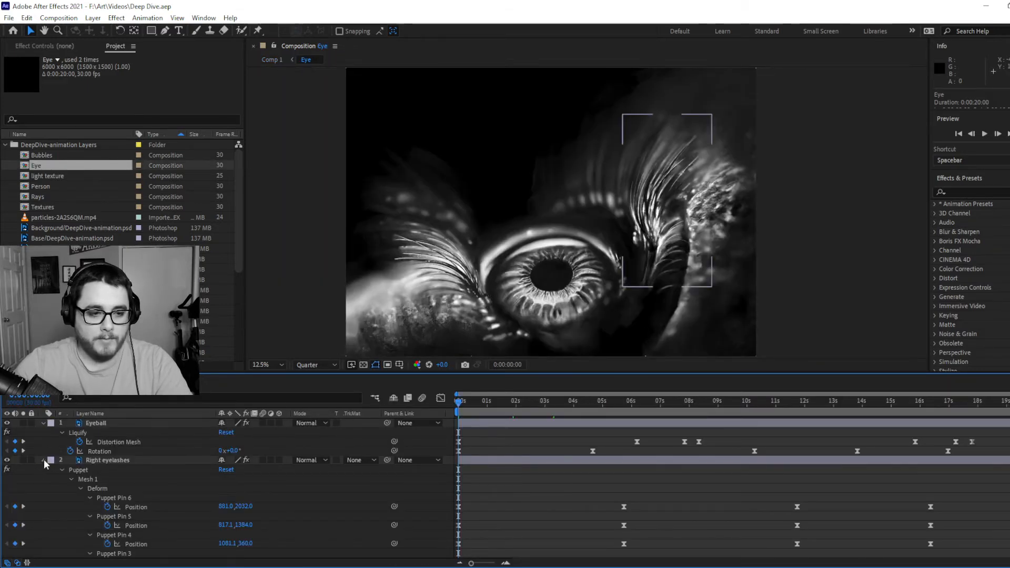
pyautogui.click(43, 459)
pyautogui.click(100, 469)
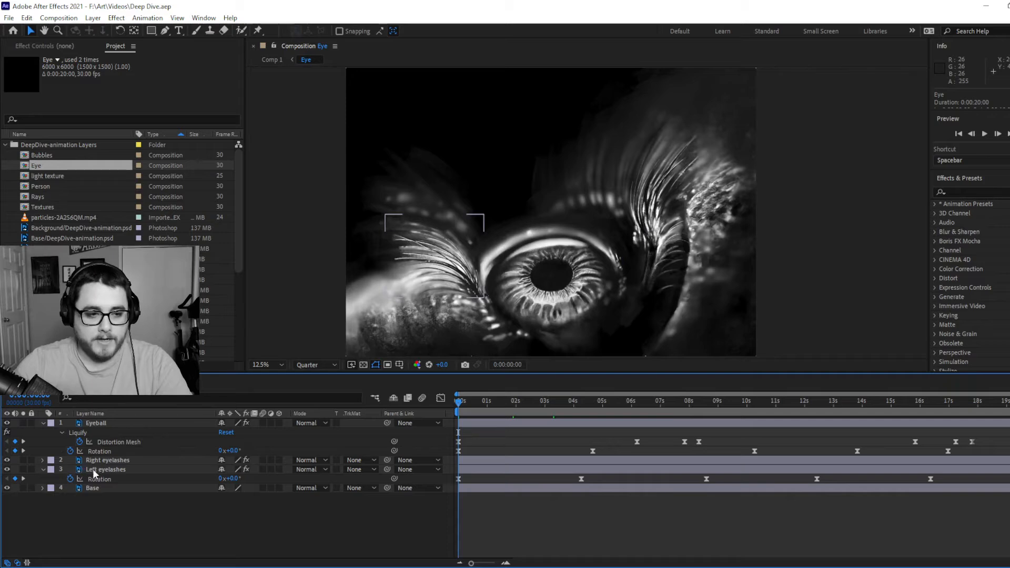
pyautogui.click(85, 488)
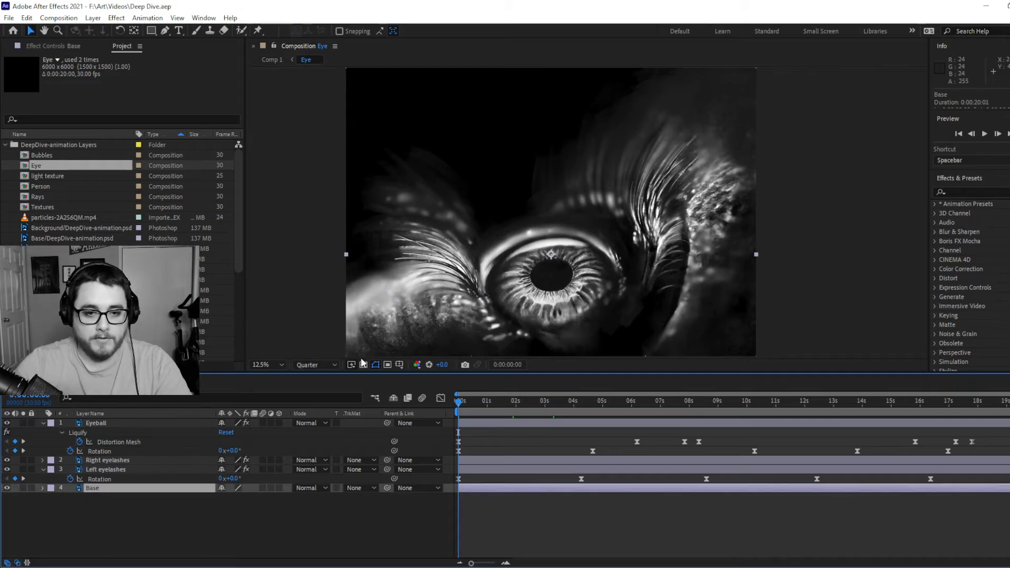
# Enlarge the composition preview above the timeline, and select the Left eyelashes and Eyeball layers in turn
pyautogui.moveTo(346, 375); pyautogui.dragTo(344, 412)
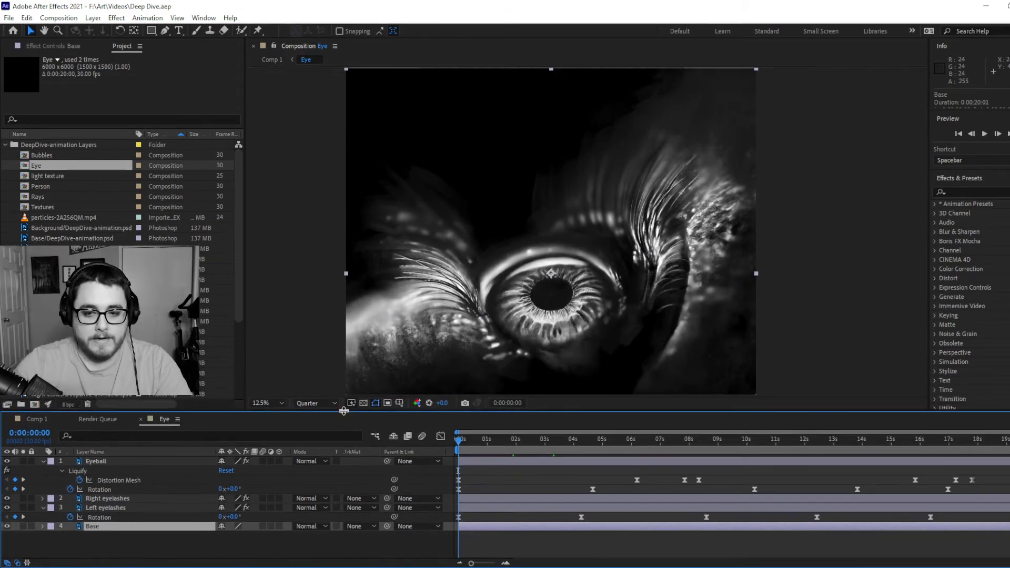
pyautogui.click(97, 508)
pyautogui.click(102, 463)
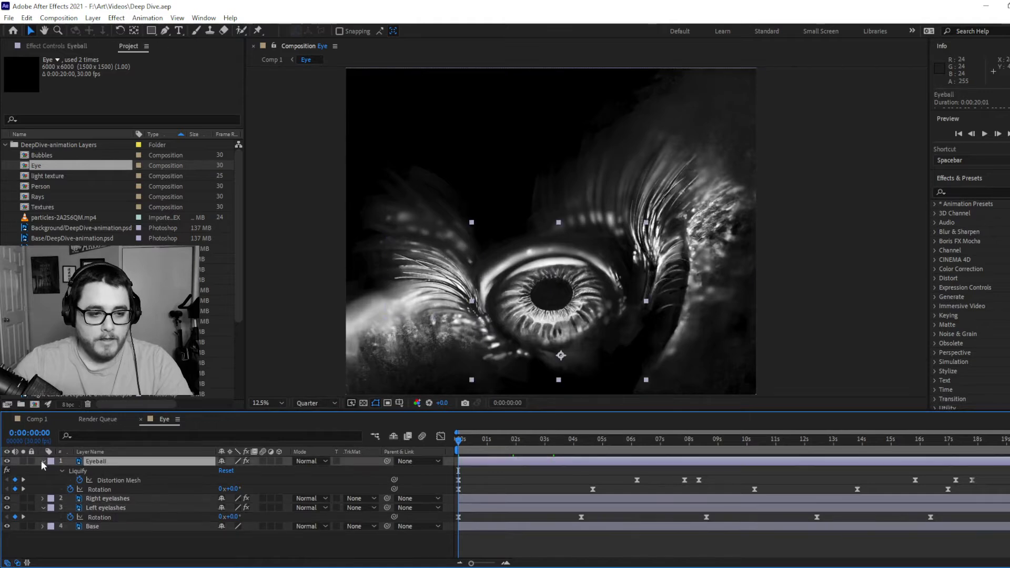
# Expand all properties of the Eyeball layer, enlarge the timeline area, and reposition the eye within the composition preview
pyautogui.click(42, 460)
pyautogui.click(42, 460)
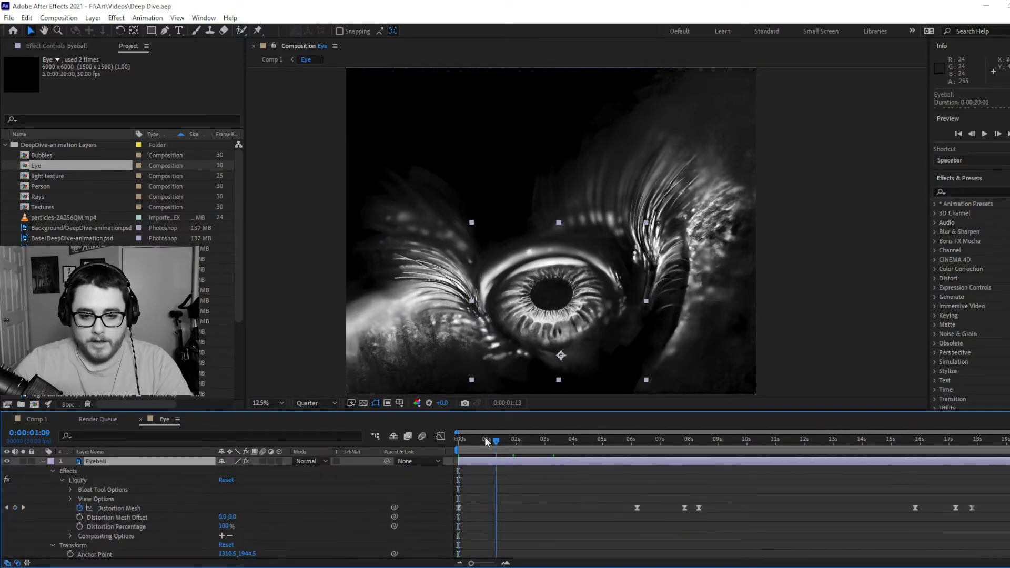
pyautogui.moveTo(495, 410); pyautogui.dragTo(497, 355)
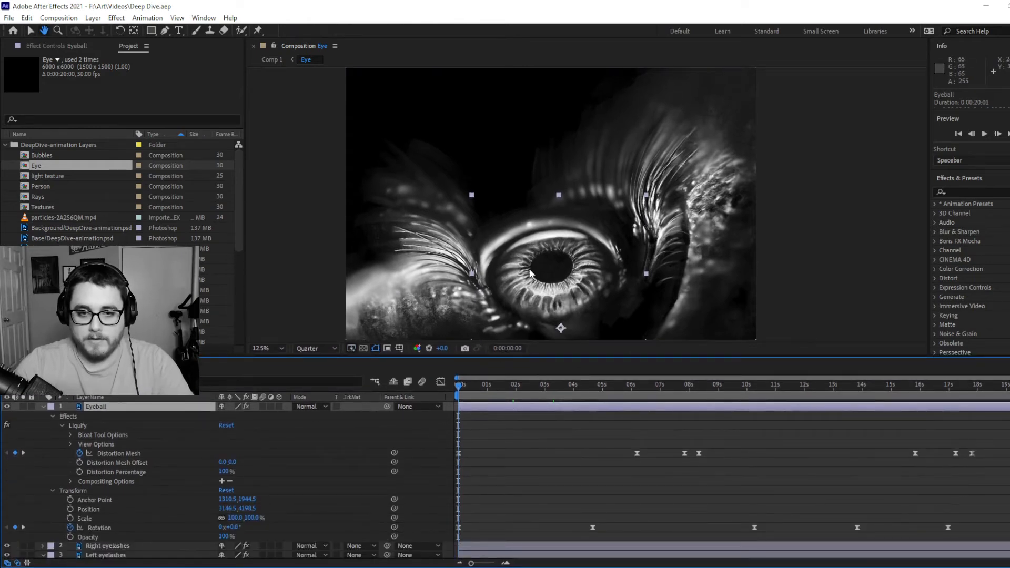
pyautogui.press('h')
pyautogui.moveTo(526, 270); pyautogui.dragTo(526, 193)
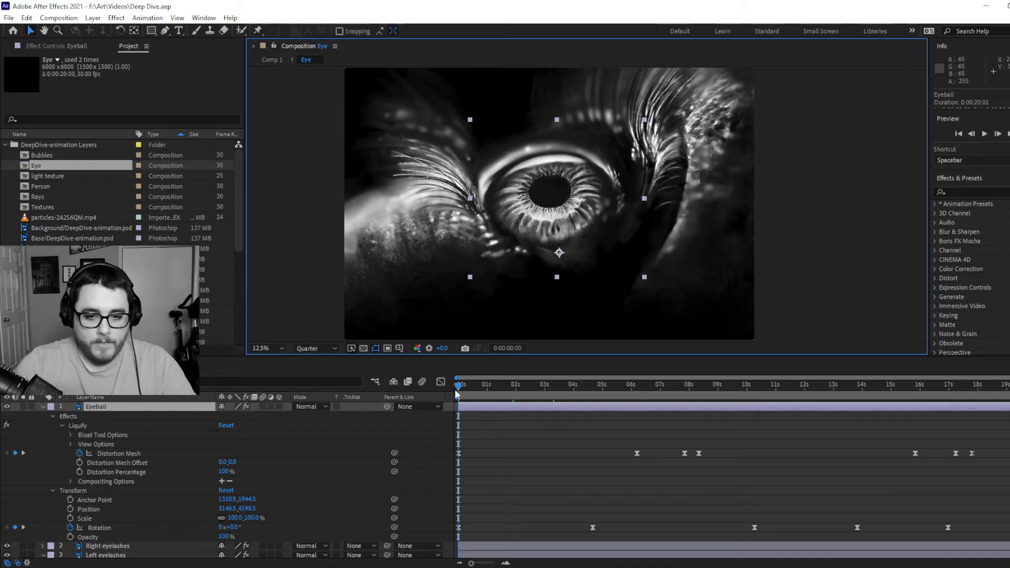
# Select the Eyeball's Distortion Mesh keyframes, set the preview resolution to Half, and scrub the eye animation to 0:00:12:25
pyautogui.click(115, 452)
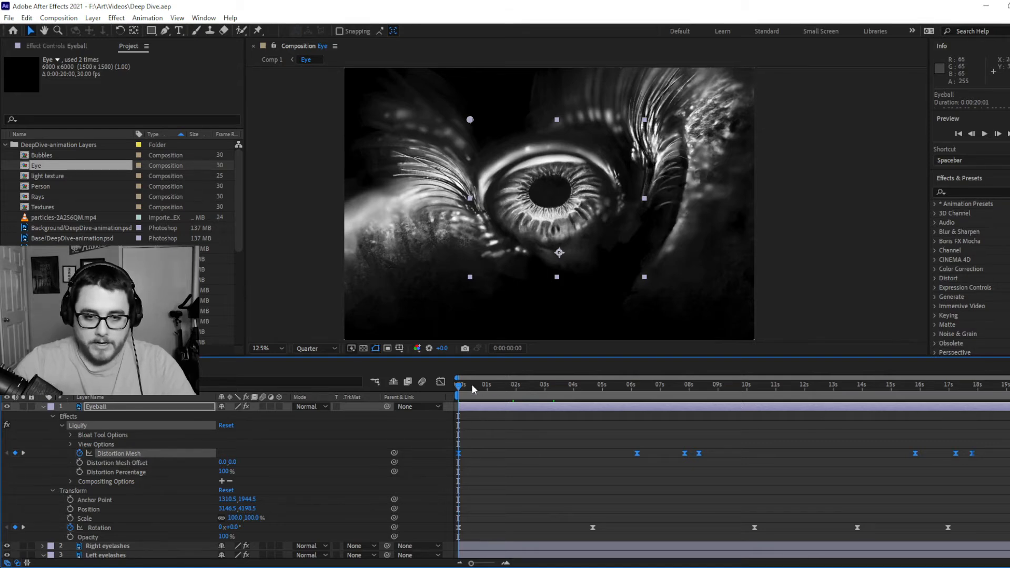
pyautogui.moveTo(458, 386); pyautogui.dragTo(570, 386)
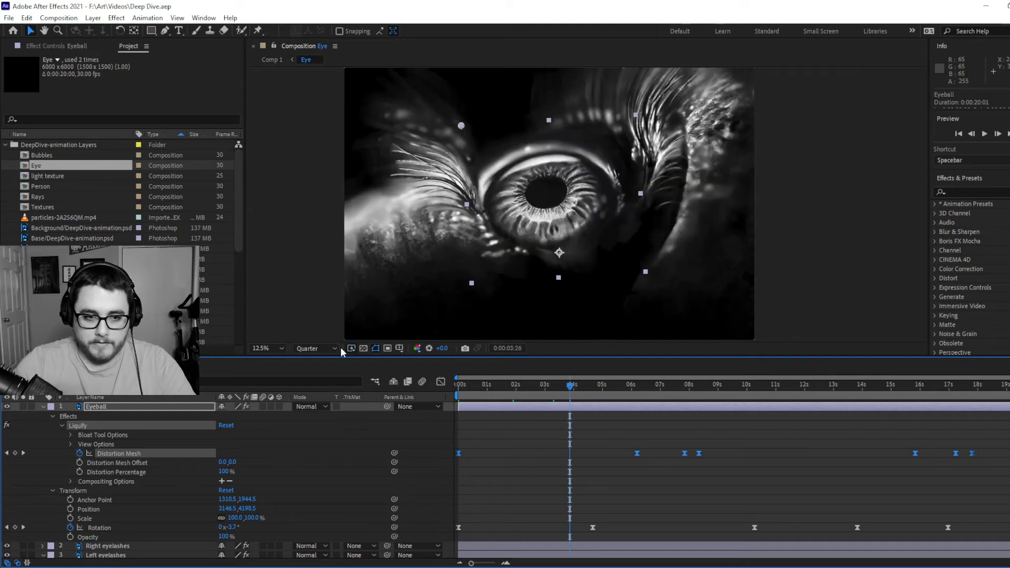
pyautogui.click(335, 348)
pyautogui.click(315, 385)
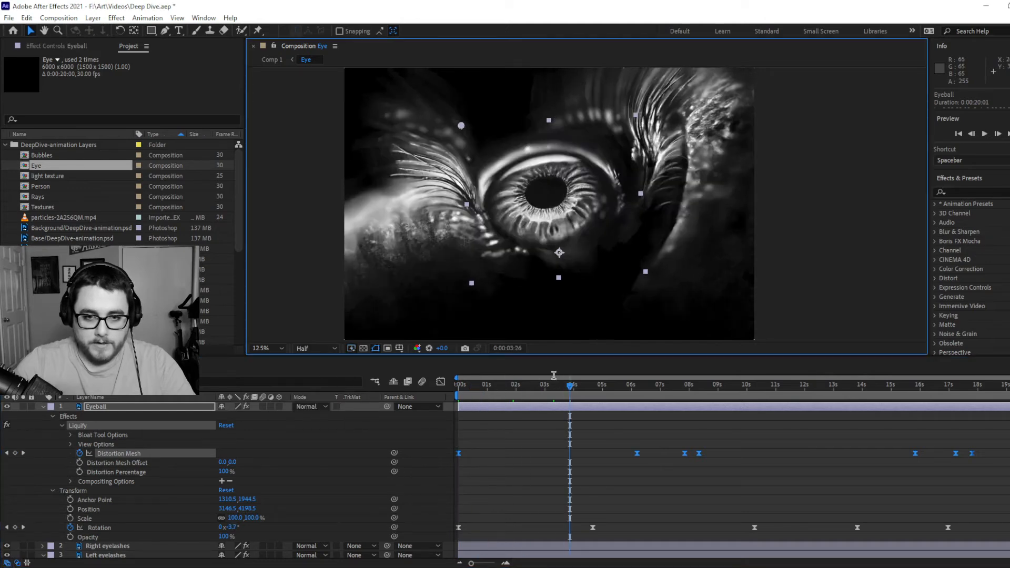
pyautogui.moveTo(571, 386); pyautogui.dragTo(828, 388)
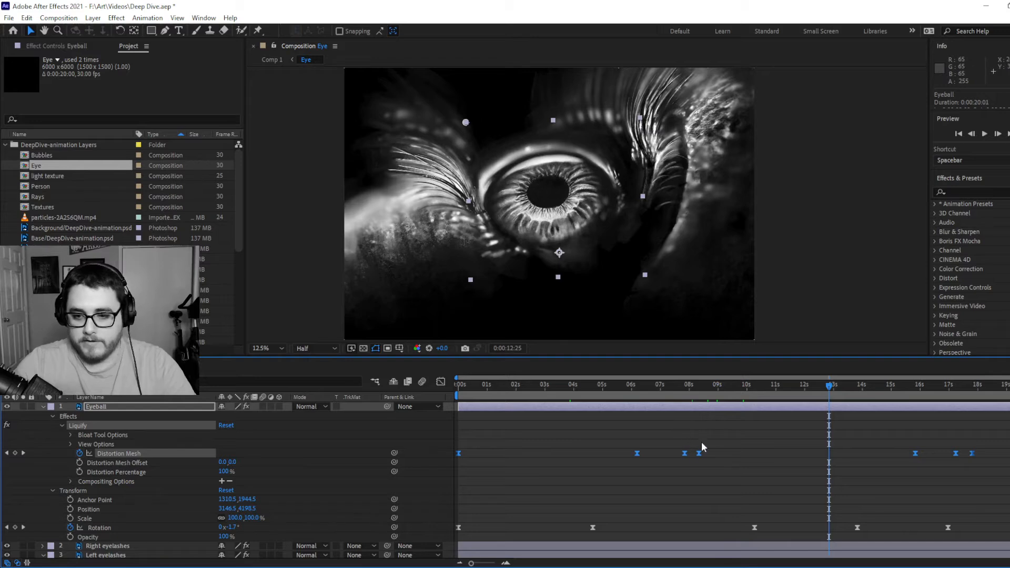
# Compare the Eyeball's frames at the start and end of the timeline, select its last Rotation keyframe, and return to 0:00:00:00
pyautogui.click(858, 389)
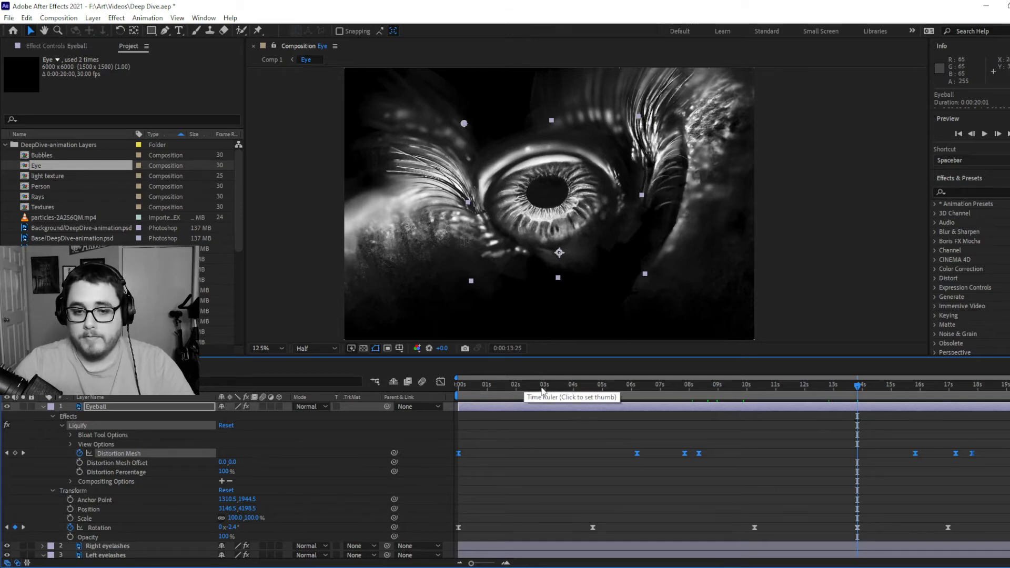
pyautogui.click(463, 382)
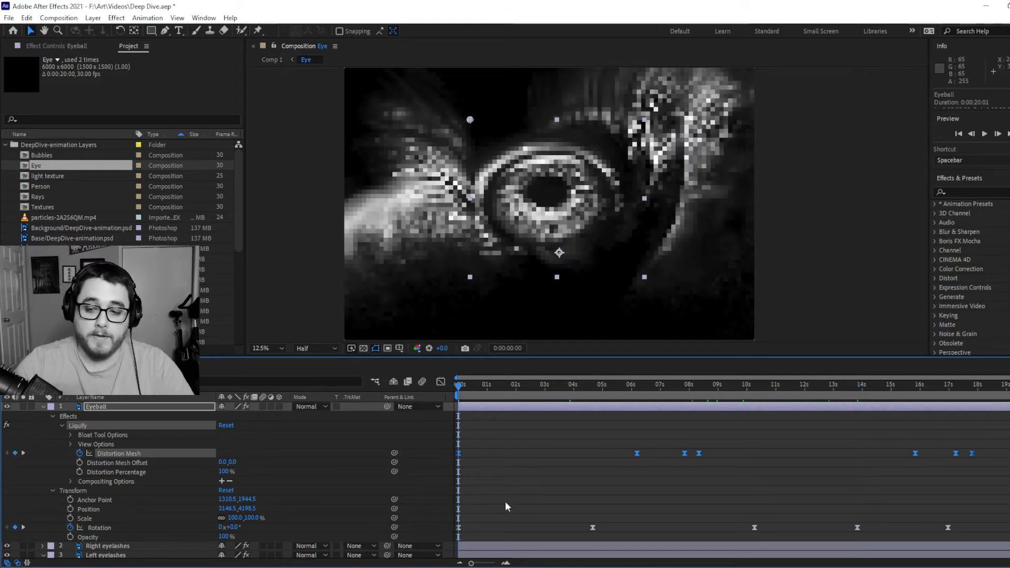
pyautogui.click(1009, 384)
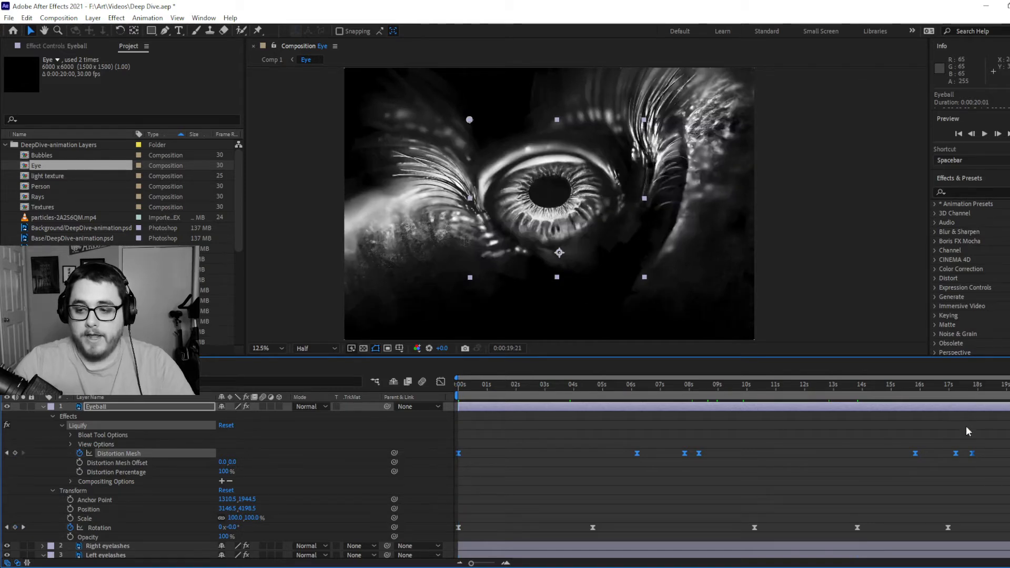
pyautogui.click(969, 384)
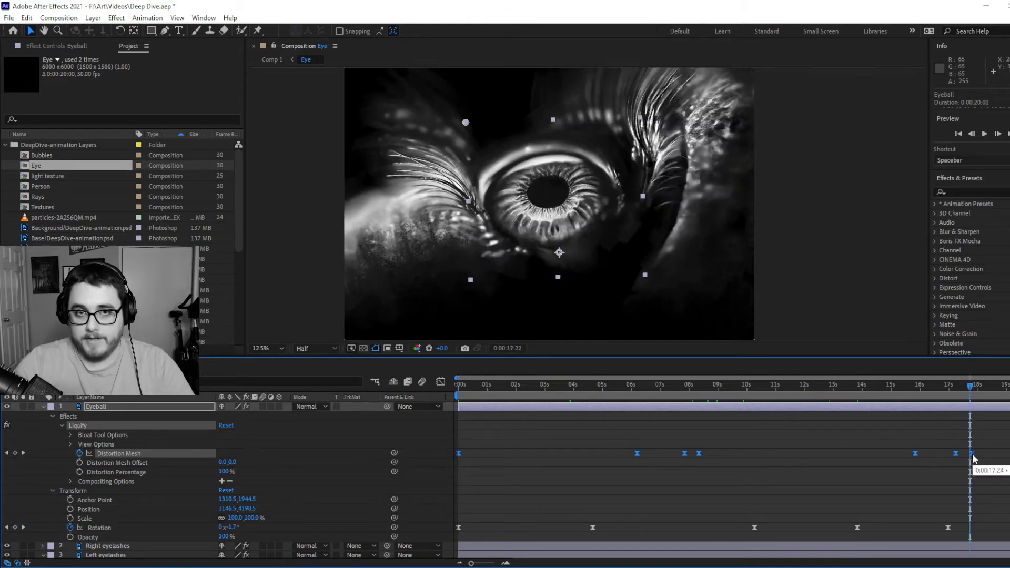
pyautogui.click(1009, 385)
pyautogui.click(1009, 528)
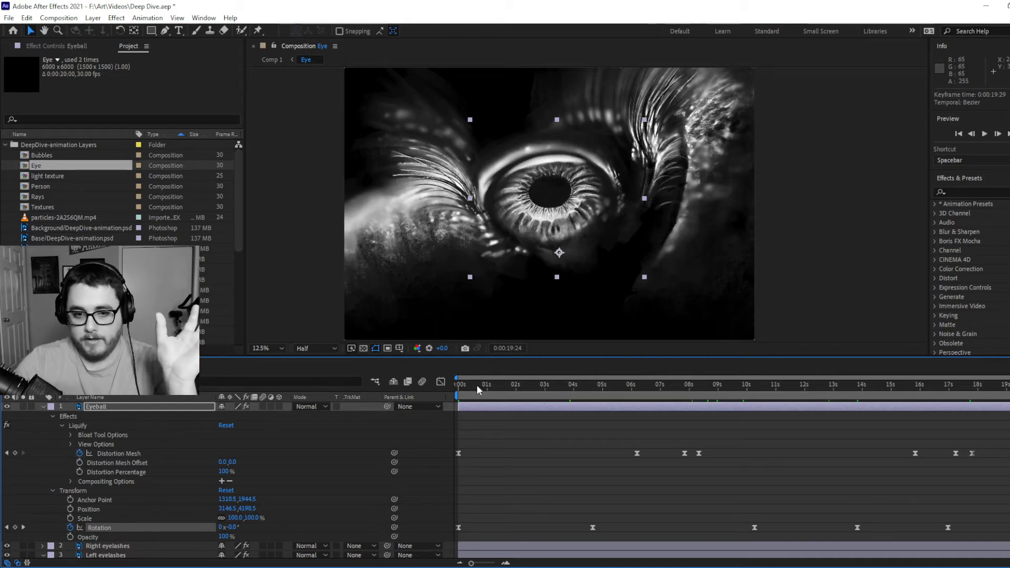
pyautogui.click(457, 387)
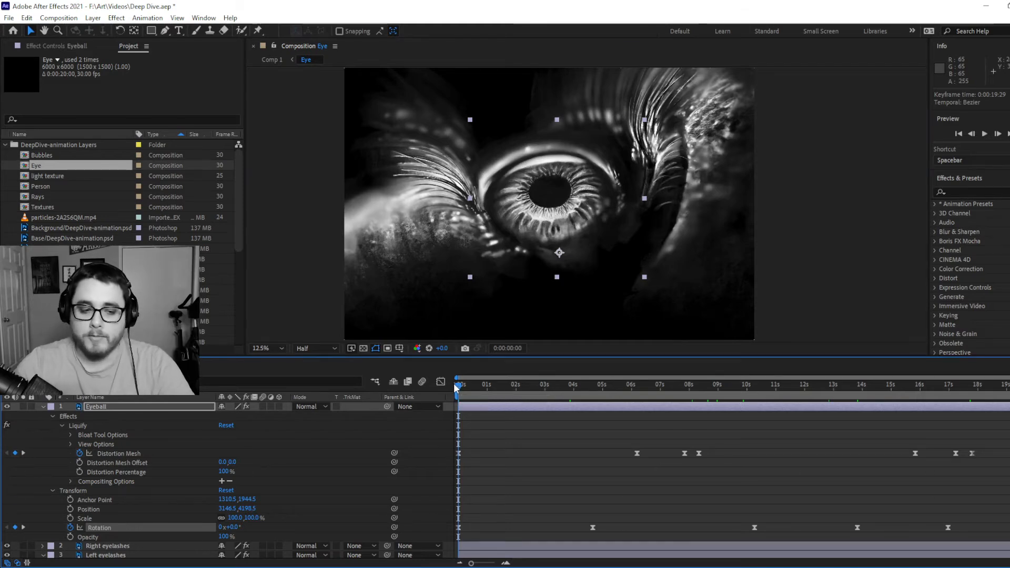
# Select the Right eyelashes layer's puppet mesh and scrub its lash movement through to 0:00:12:23
pyautogui.click(631, 224)
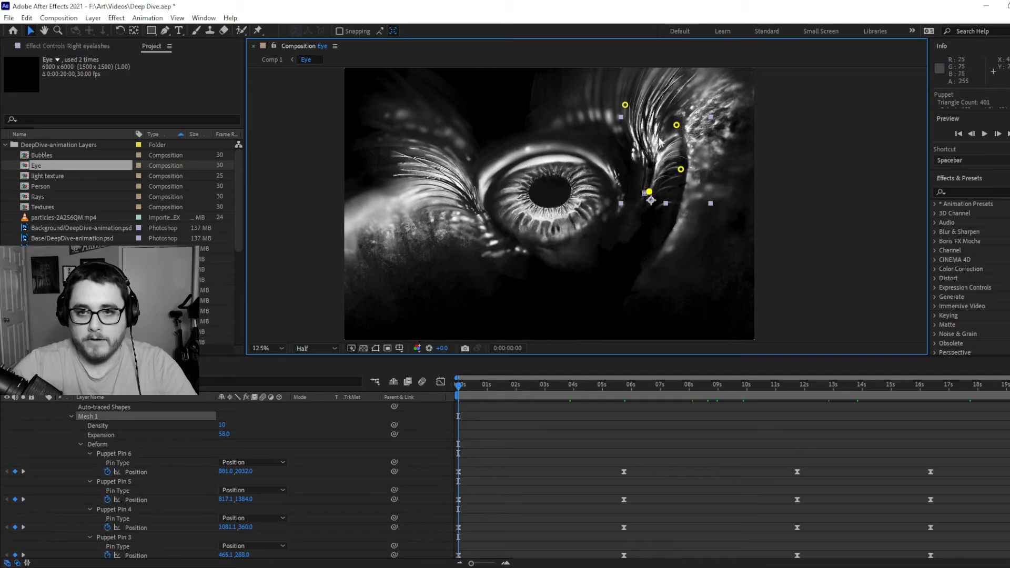
pyautogui.moveTo(471, 388); pyautogui.dragTo(626, 388)
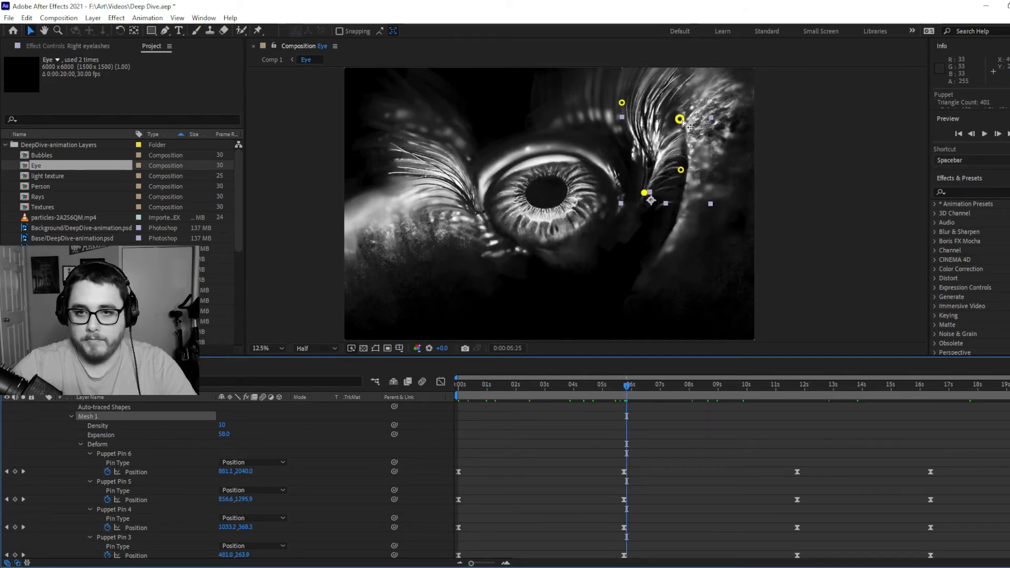
pyautogui.press('space')
pyautogui.moveTo(705, 151); pyautogui.dragTo(689, 224)
pyautogui.moveTo(752, 385); pyautogui.dragTo(813, 388)
pyautogui.click(826, 386)
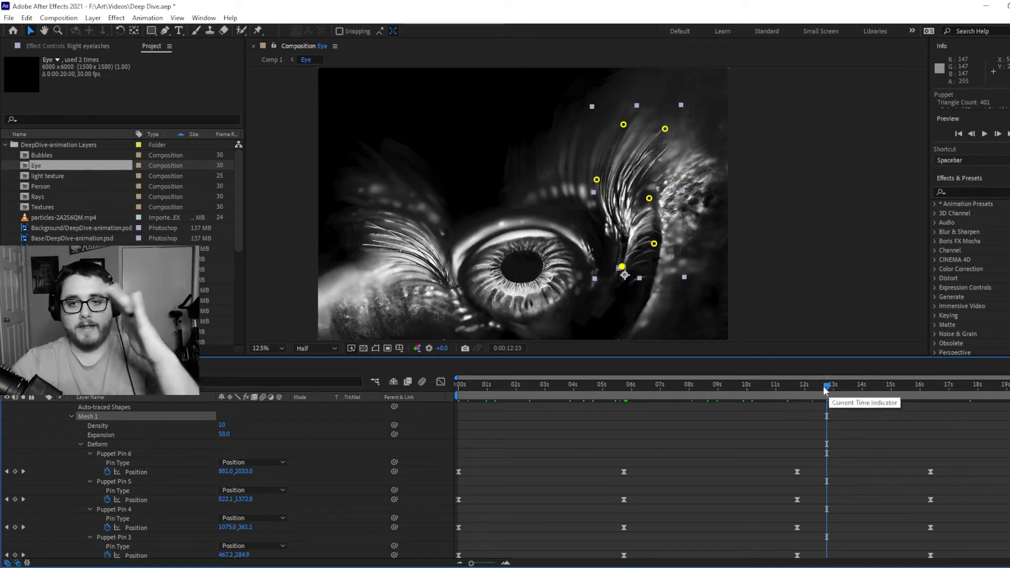
# Examine the Right eyelashes' Puppet Pin and Rotation keyframes by scrubbing to the end of the timeline and back to the start
pyautogui.scroll(-5, 261, 498)
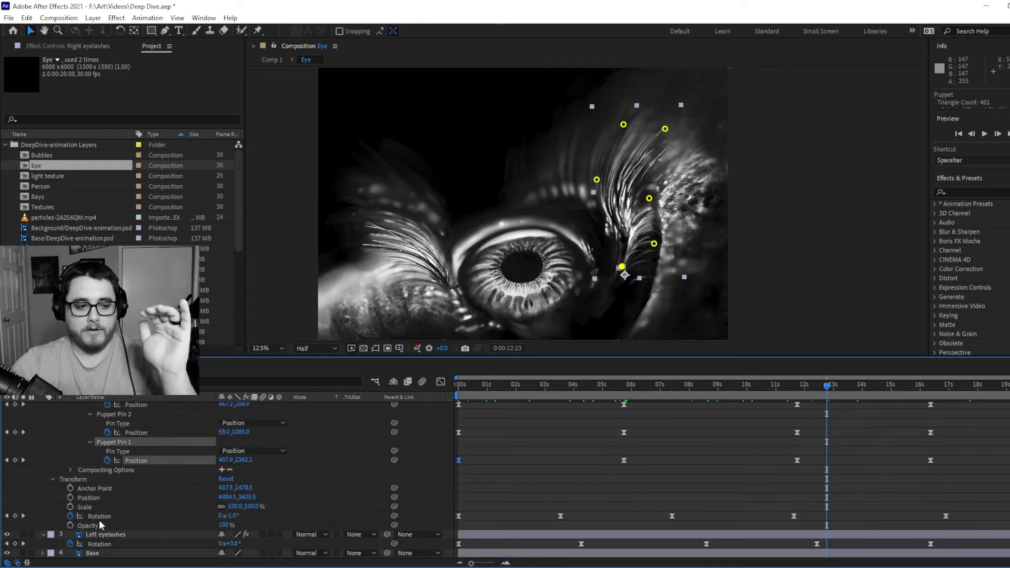
pyautogui.press('space')
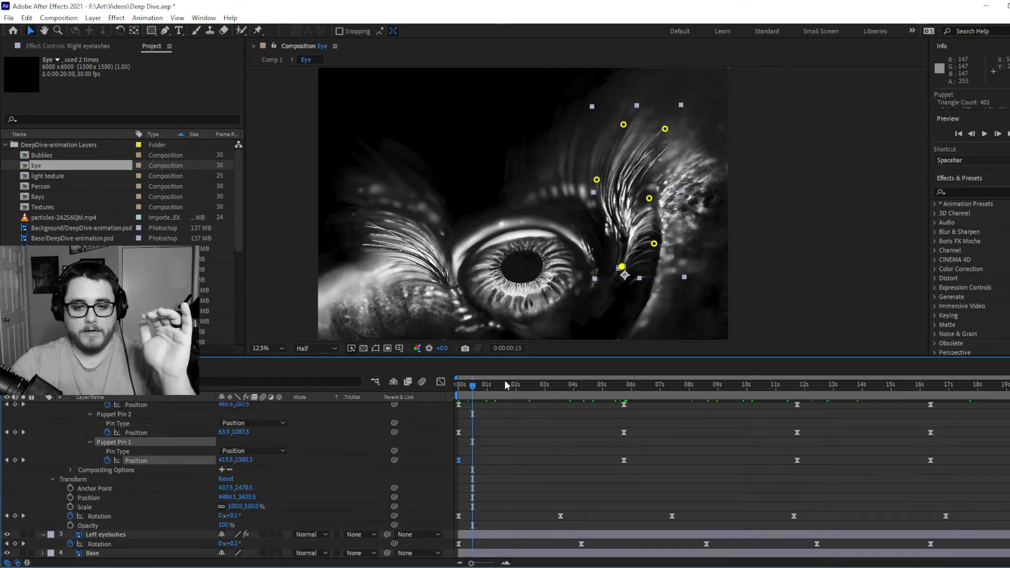
pyautogui.click(809, 380)
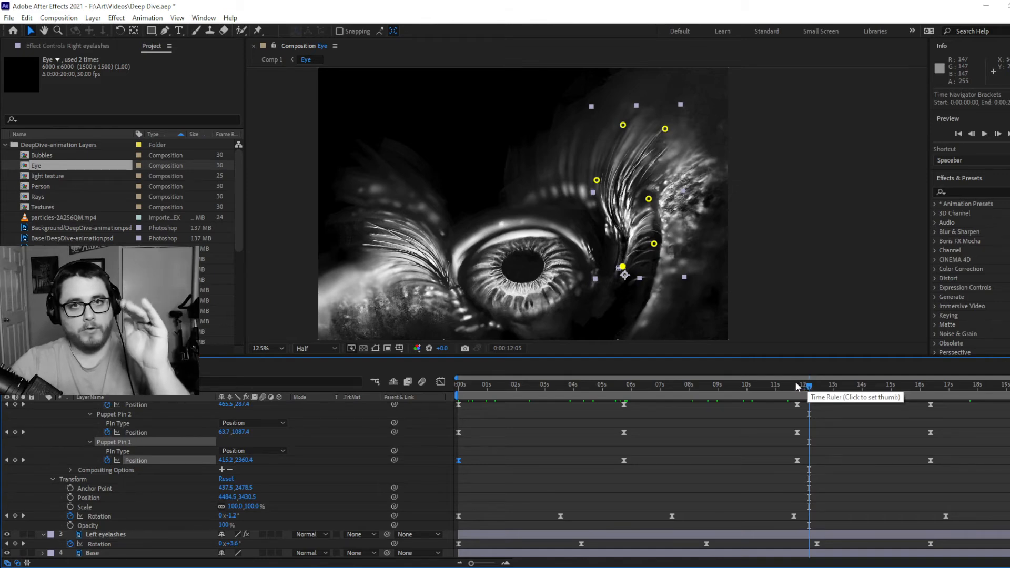
pyautogui.click(870, 385)
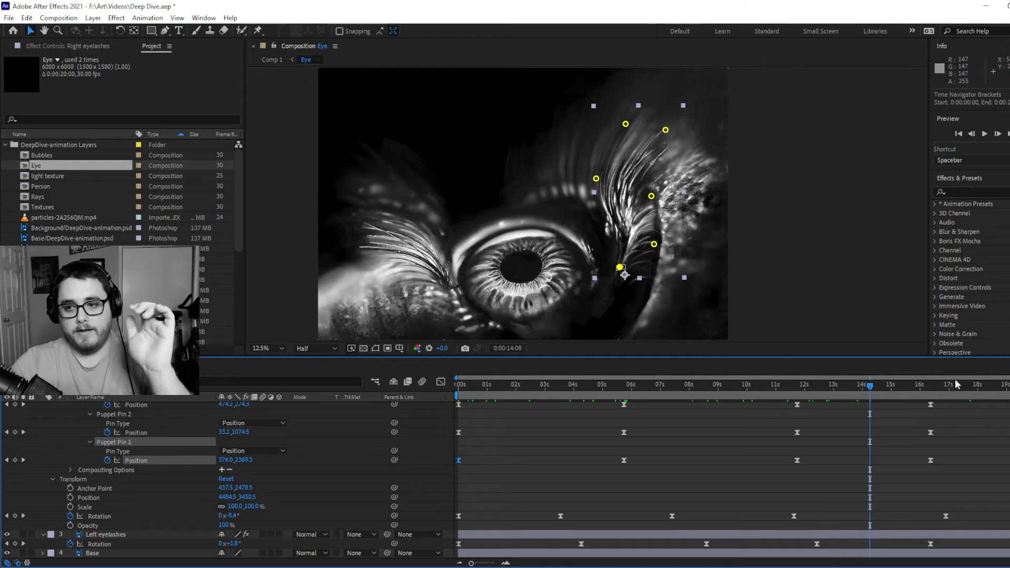
pyautogui.moveTo(930, 386); pyautogui.dragTo(1009, 385)
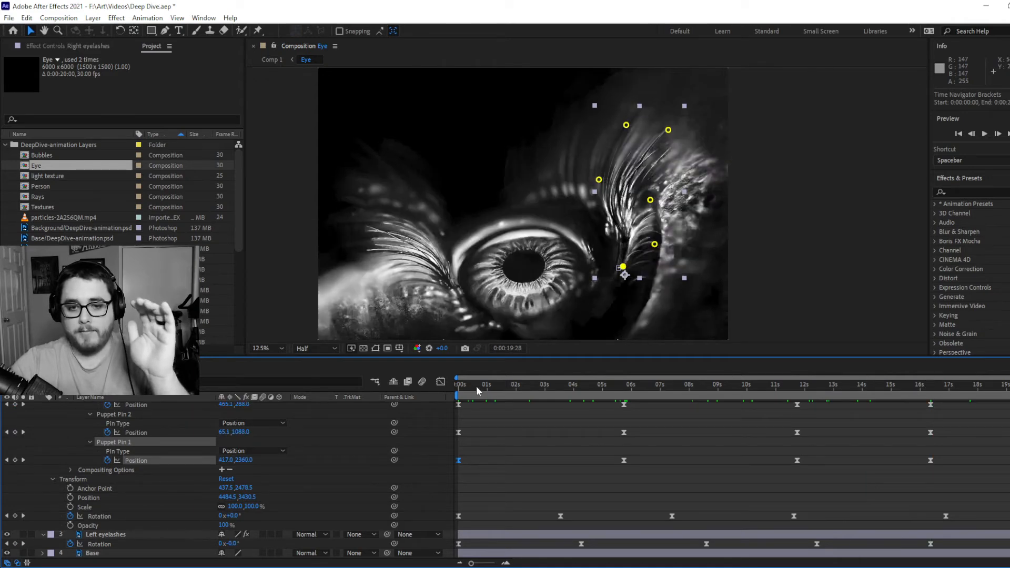
pyautogui.moveTo(463, 387); pyautogui.dragTo(457, 388)
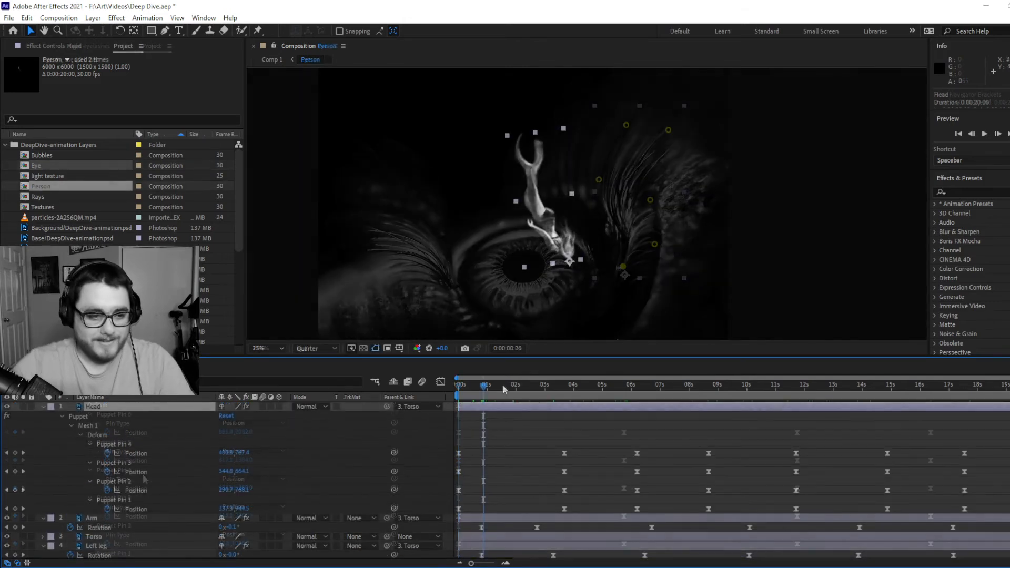
# Step through the diving figure's animation in the Person composition up to 0:00:06:17
pyautogui.click(503, 388)
pyautogui.click(540, 388)
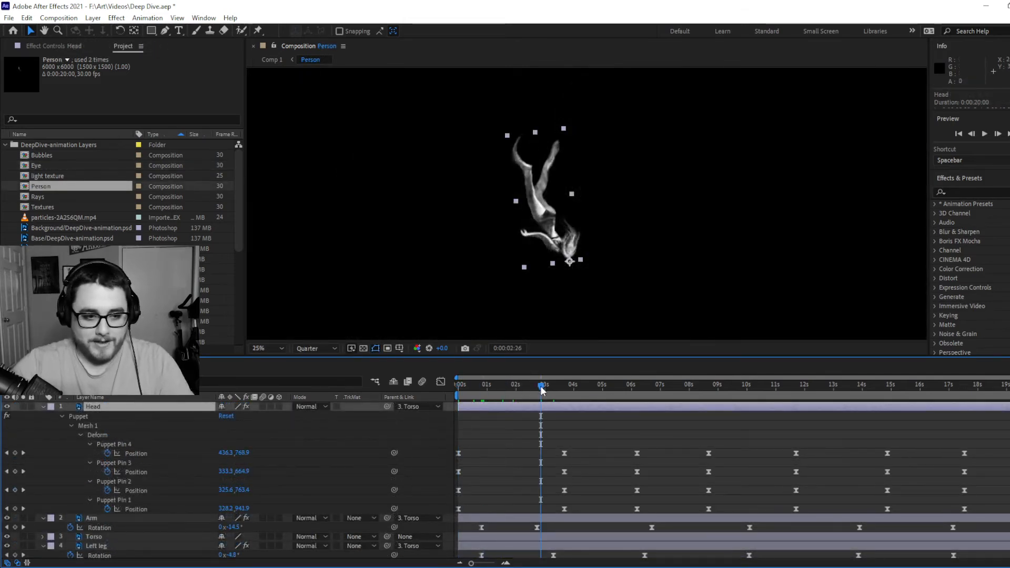
pyautogui.click(563, 391)
pyautogui.click(569, 390)
pyautogui.click(614, 390)
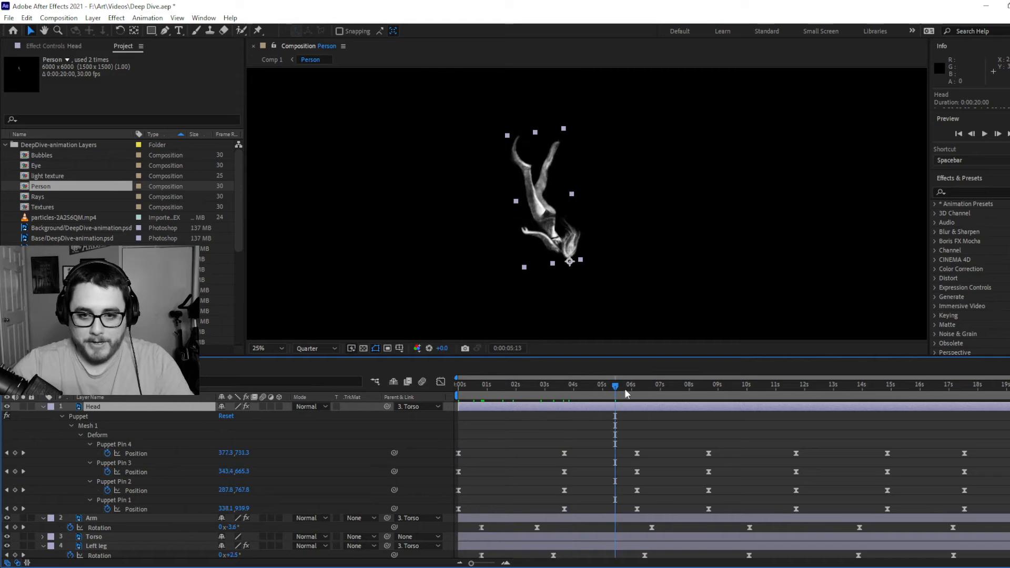
pyautogui.click(647, 389)
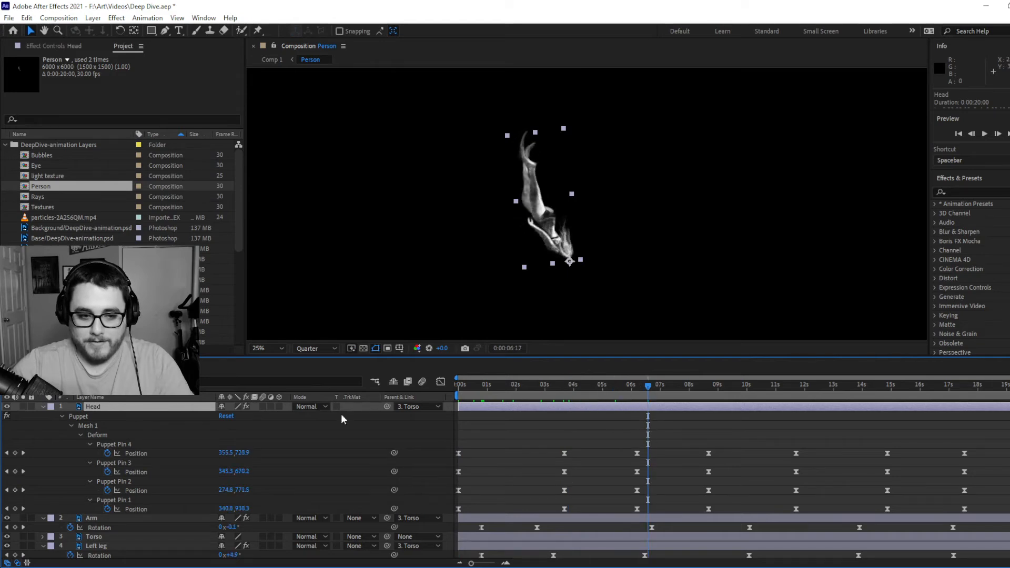
# Select the Head layer's Mesh 1, magnify the preview to 50%, and scrub the hair movement to 0:00:19:17
pyautogui.click(102, 427)
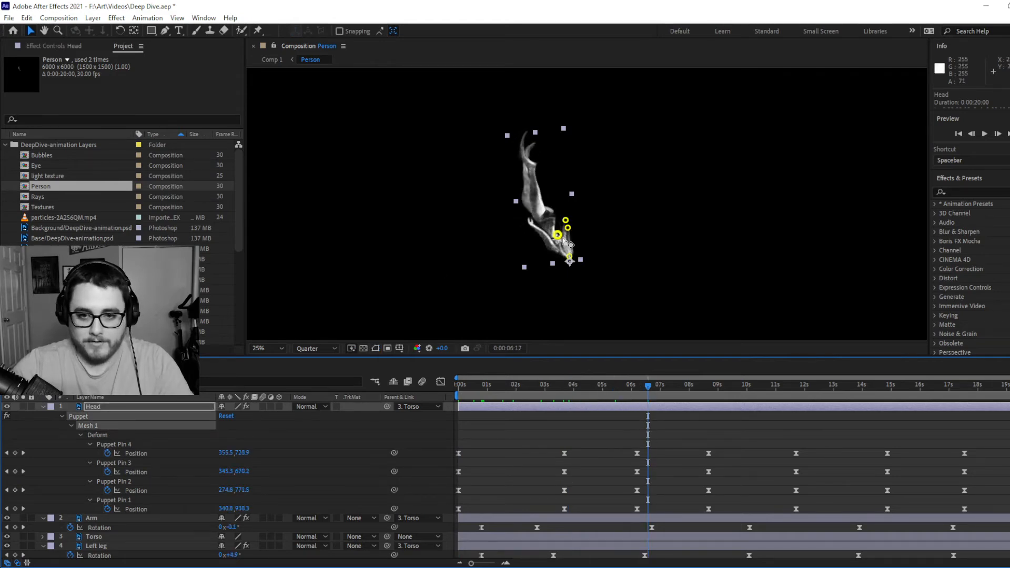
pyautogui.press('.')
pyautogui.moveTo(555, 274); pyautogui.dragTo(573, 208)
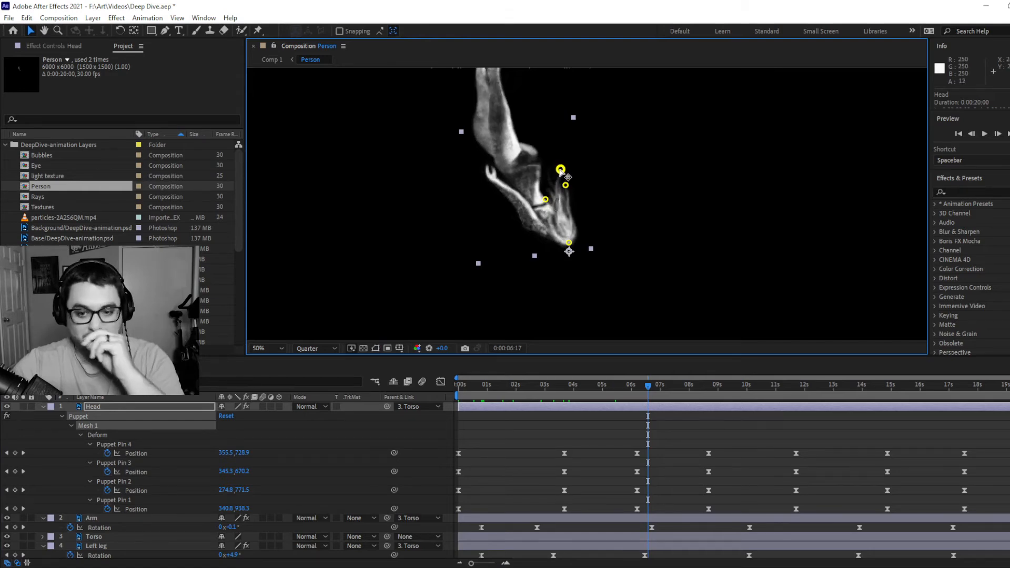
pyautogui.moveTo(692, 384); pyautogui.dragTo(768, 385)
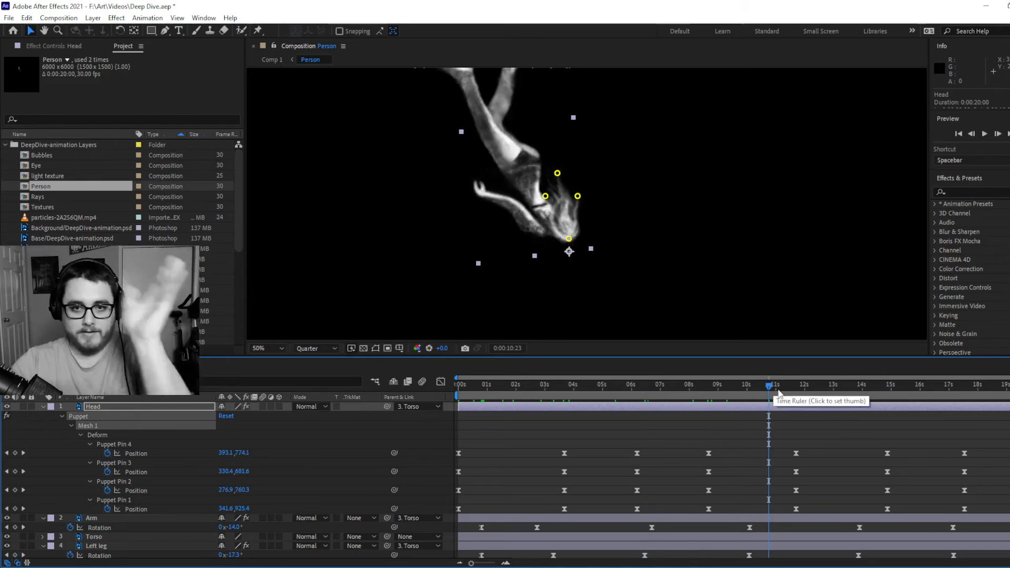
pyautogui.moveTo(779, 389); pyautogui.dragTo(1009, 389)
# Collapse the Head layer's properties, select the Arm layer, and expand all of its properties
pyautogui.click(43, 407)
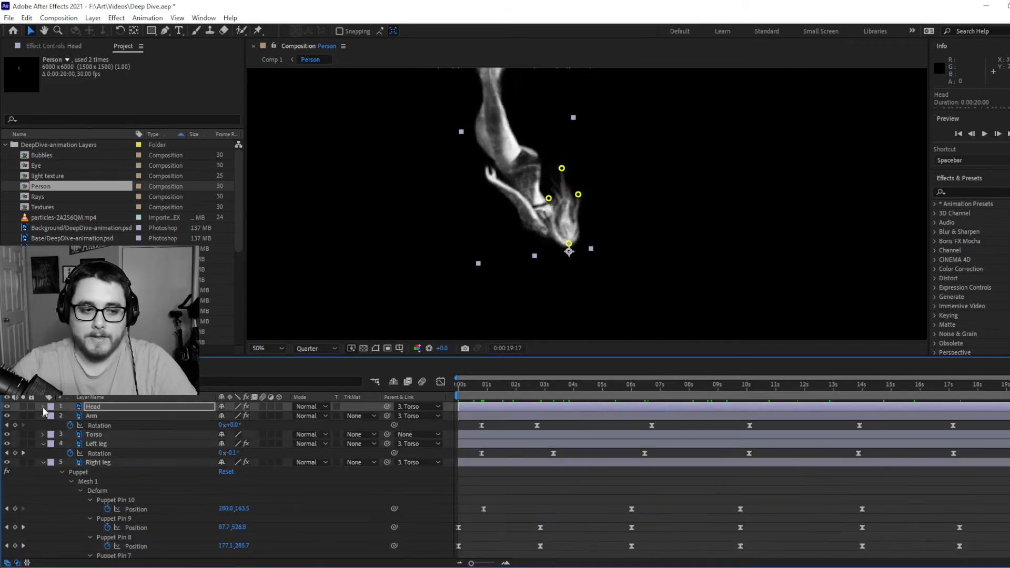
pyautogui.click(498, 417)
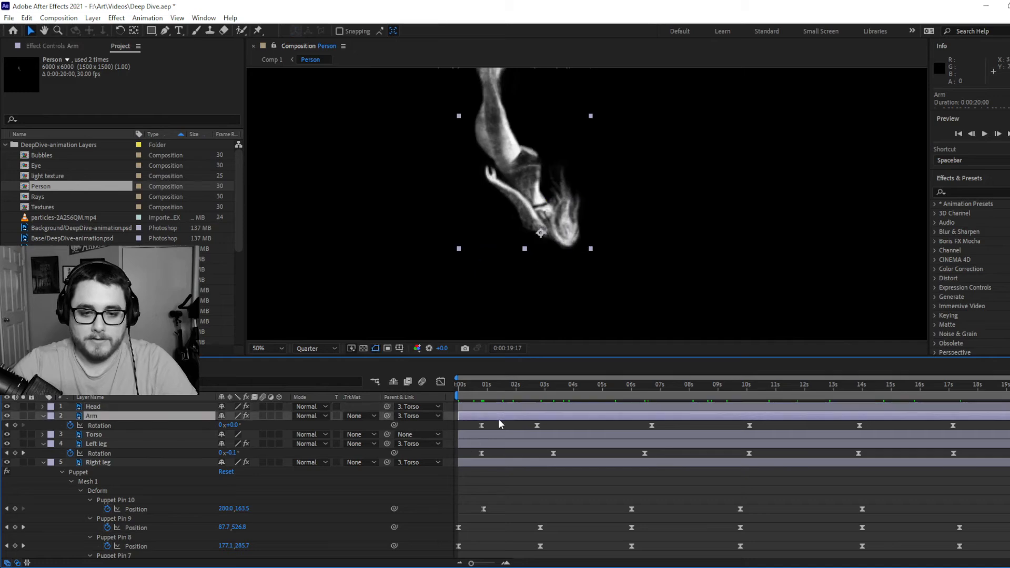
pyautogui.click(45, 415)
pyautogui.click(45, 415)
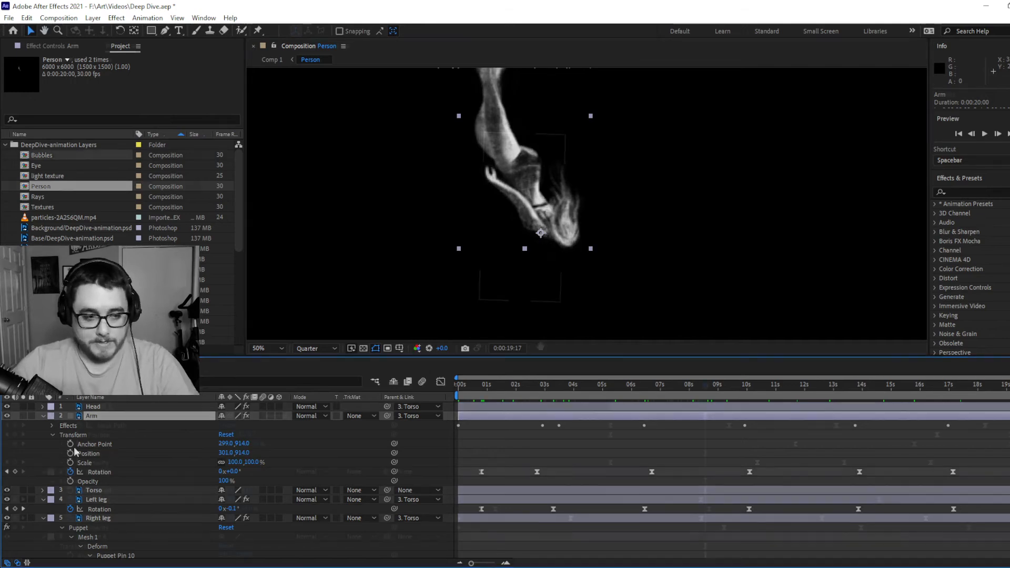
# Scrub the Bubbles composition to examine how the bubble trail's layers animate between about 5 and 10 seconds
pyautogui.moveTo(489, 387); pyautogui.dragTo(742, 389)
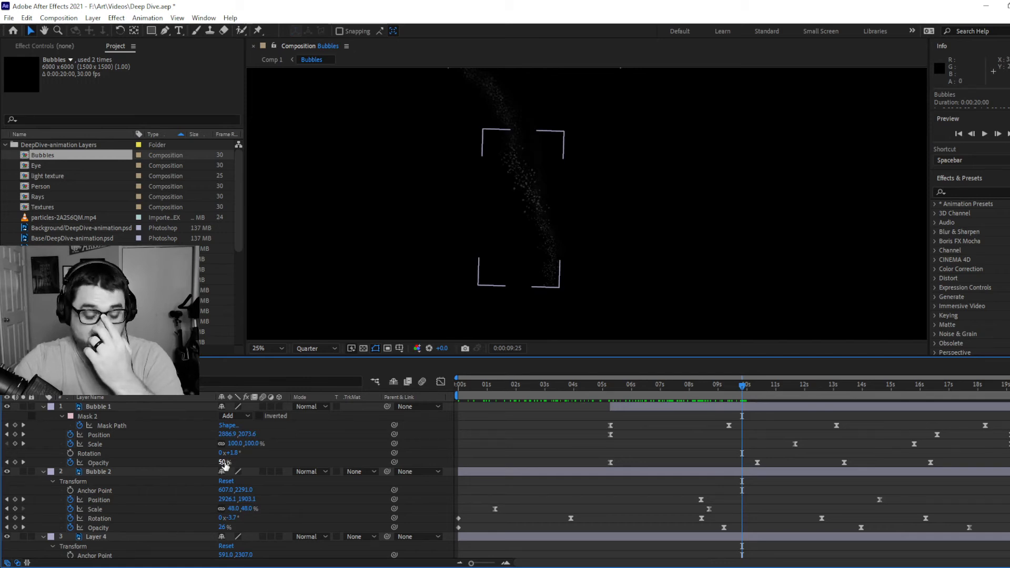
pyautogui.click(613, 386)
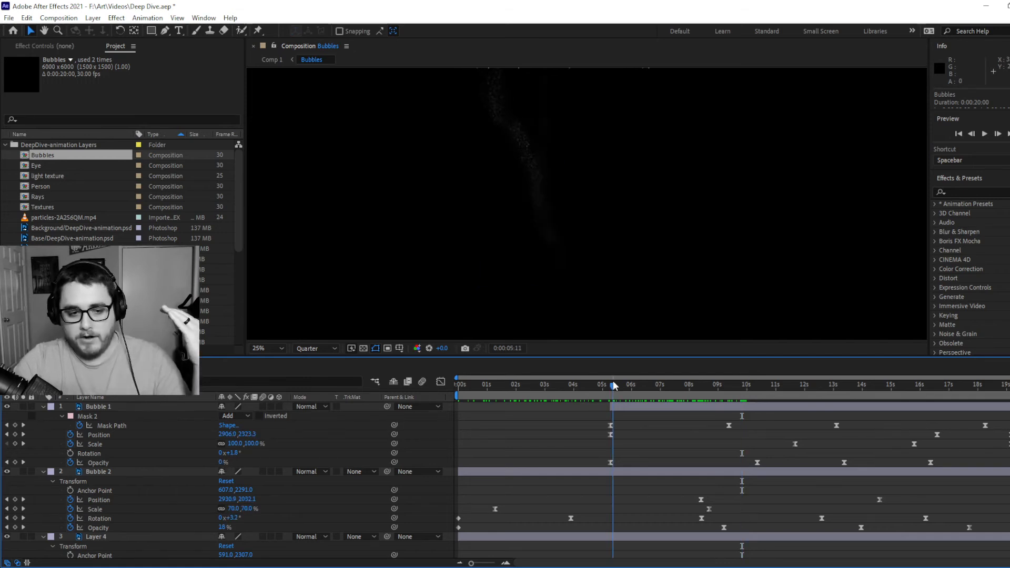
pyautogui.moveTo(613, 386); pyautogui.dragTo(768, 387)
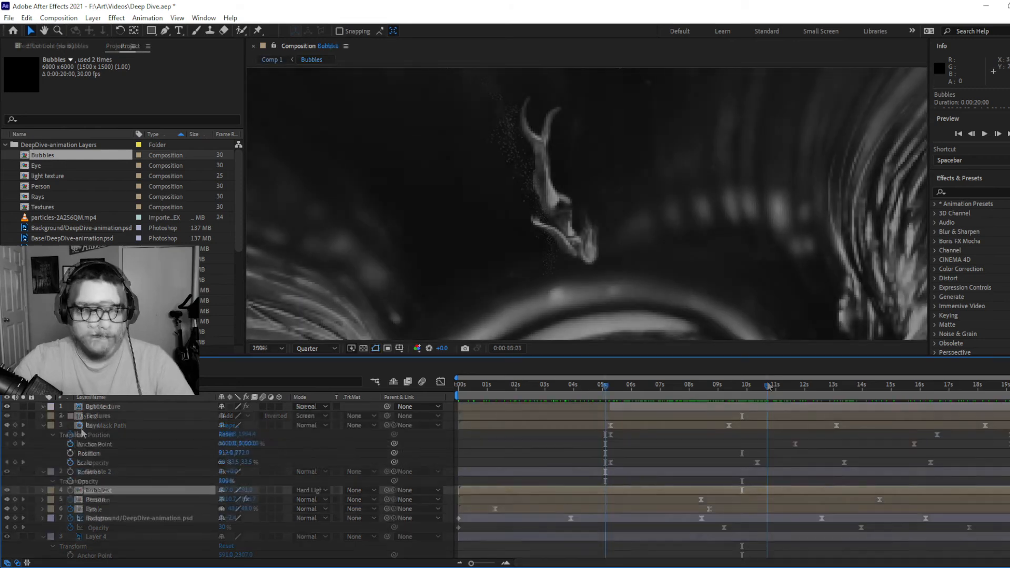
# Open the Rays composition from Comp 1, reposition its preview, and scrub the light-ray animation to 0:00:06:24
pyautogui.click(95, 426)
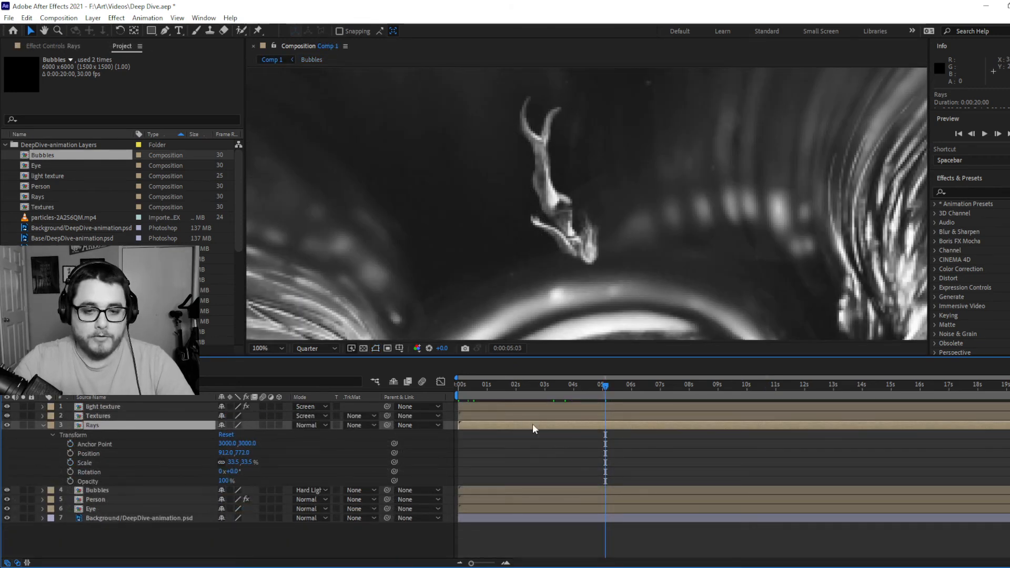
pyautogui.doubleClick(533, 423)
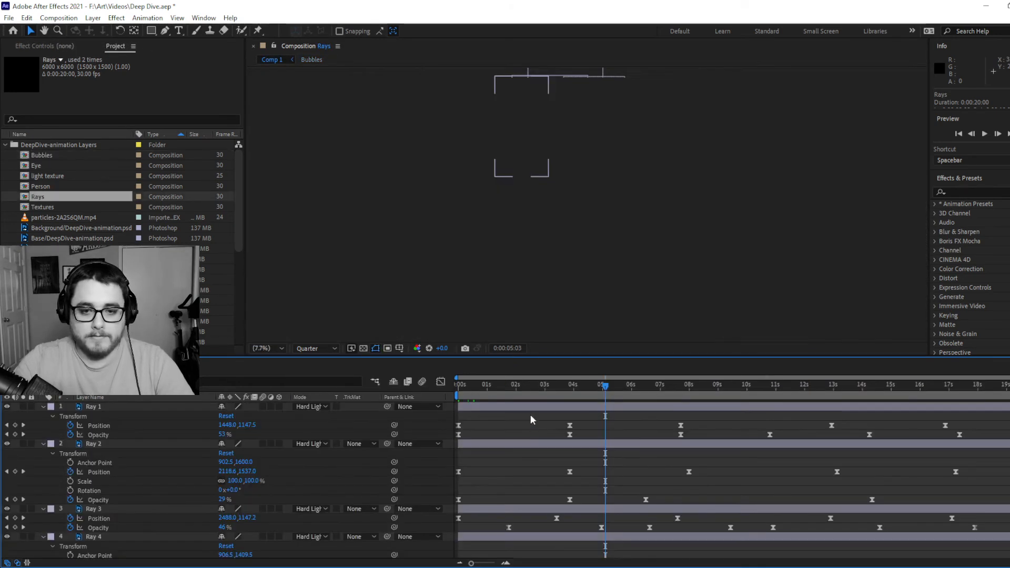
pyautogui.scroll(3, 580, 112)
pyautogui.press('space')
pyautogui.moveTo(580, 113); pyautogui.dragTo(571, 242)
pyautogui.moveTo(462, 387); pyautogui.dragTo(575, 397)
pyautogui.moveTo(575, 394); pyautogui.dragTo(656, 405)
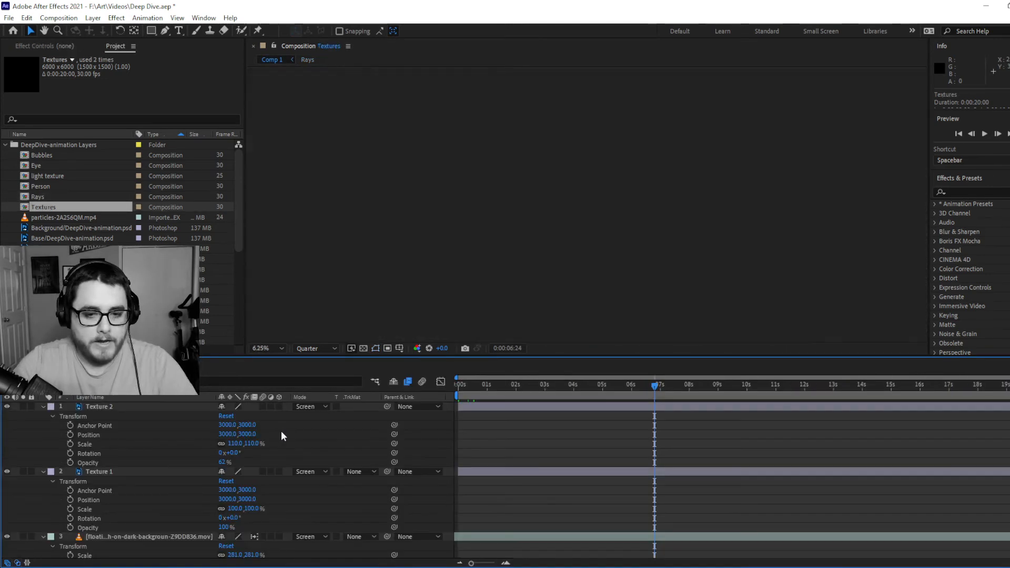